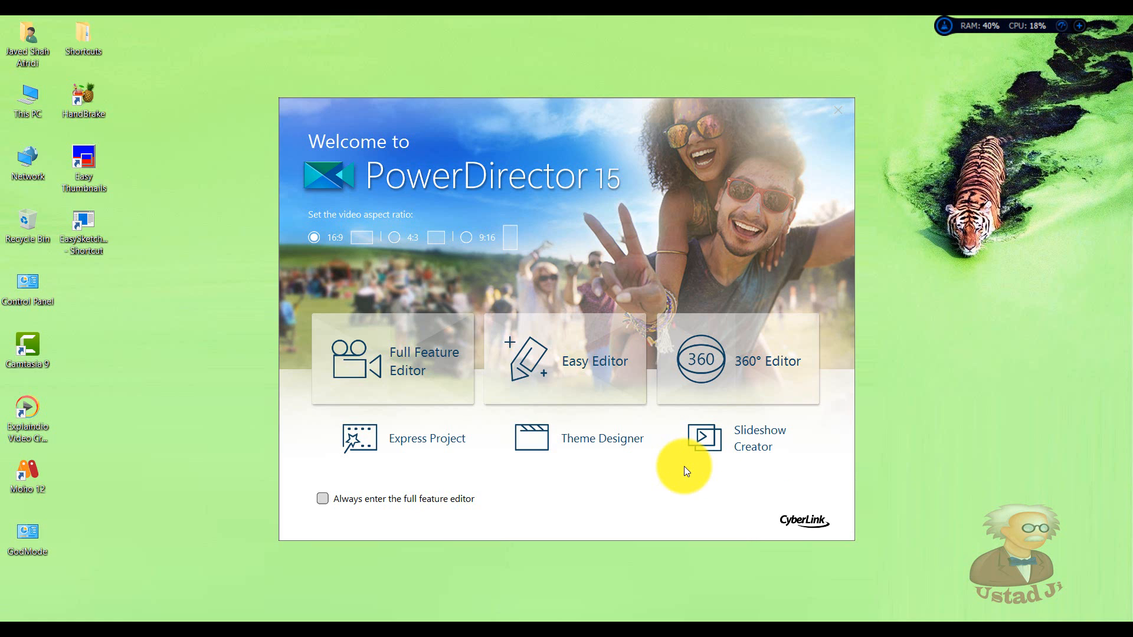
Start the Full Feature Editor with 16:9 aspect ratio and place Kite Surfing.wmv at the start of video track 1
left_click(413, 345)
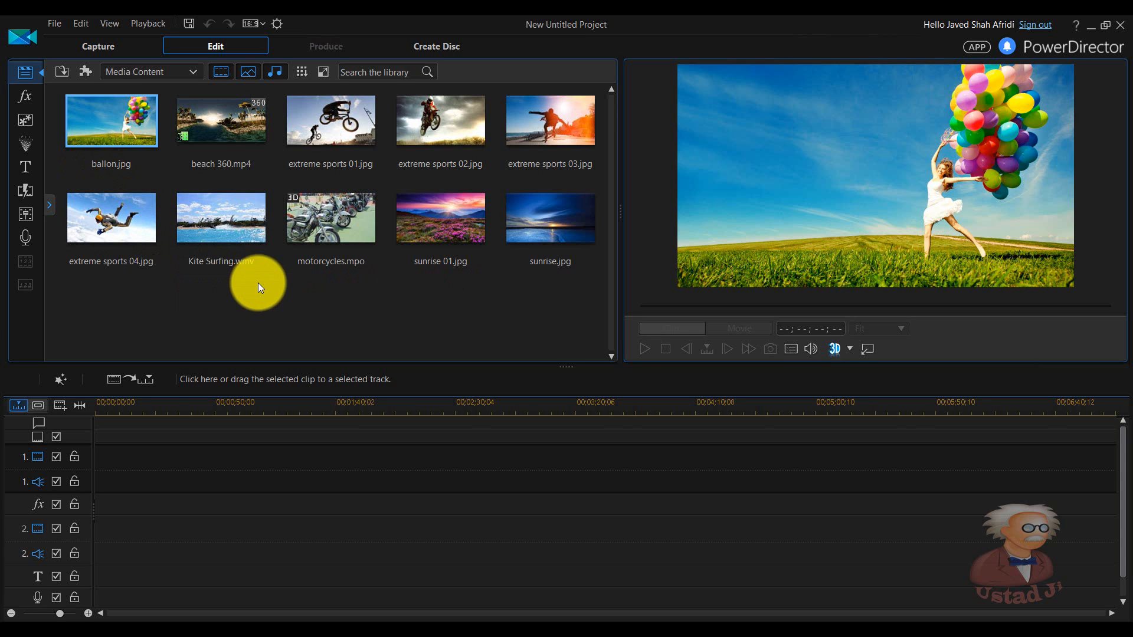
left_click(240, 255)
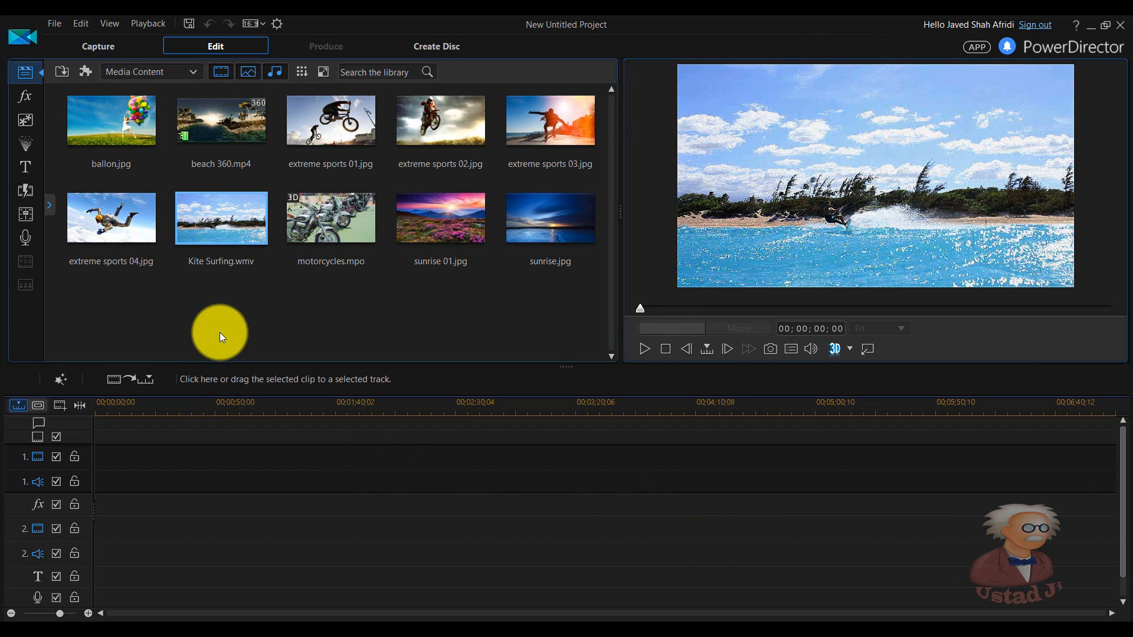
left_click_drag(228, 241, 93, 475)
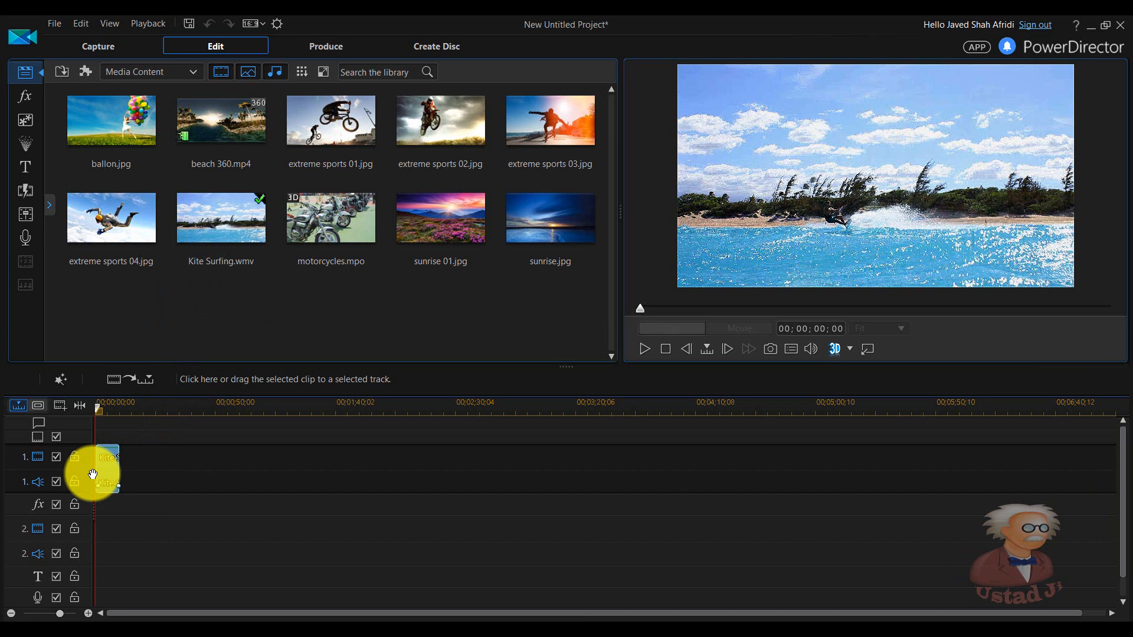
left_click(95, 472)
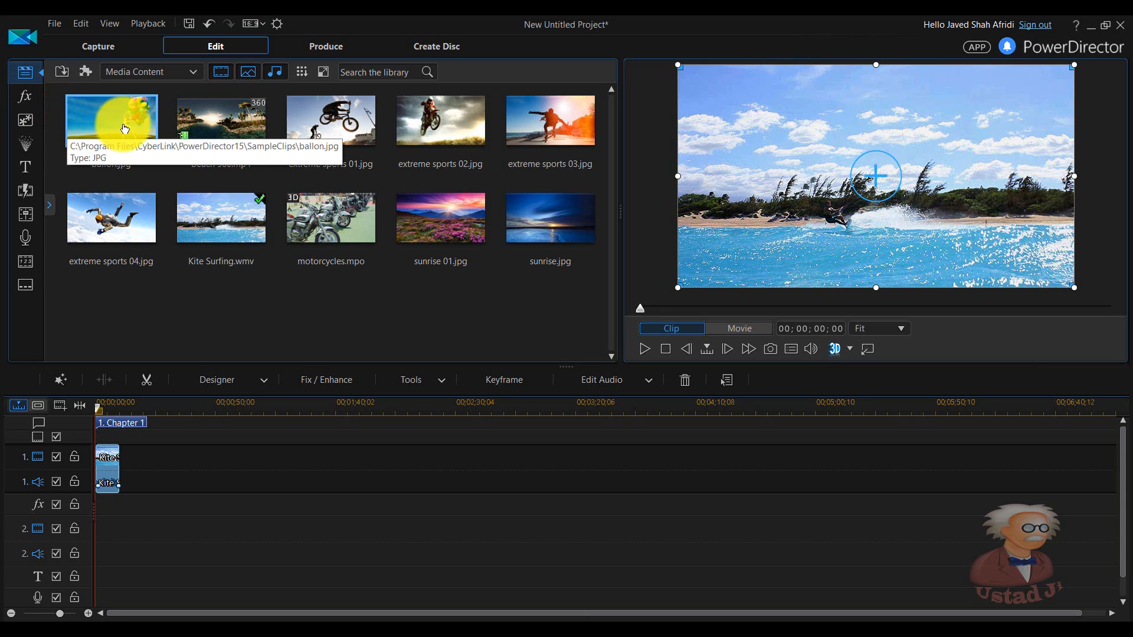
right_click(300, 292)
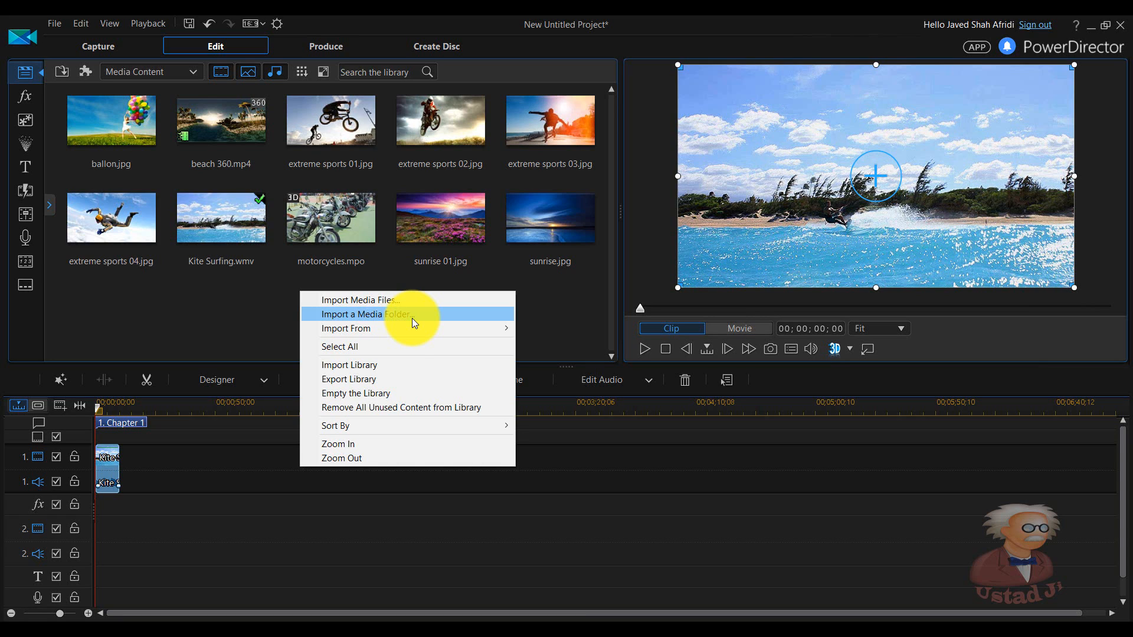
mouse_move(415, 335)
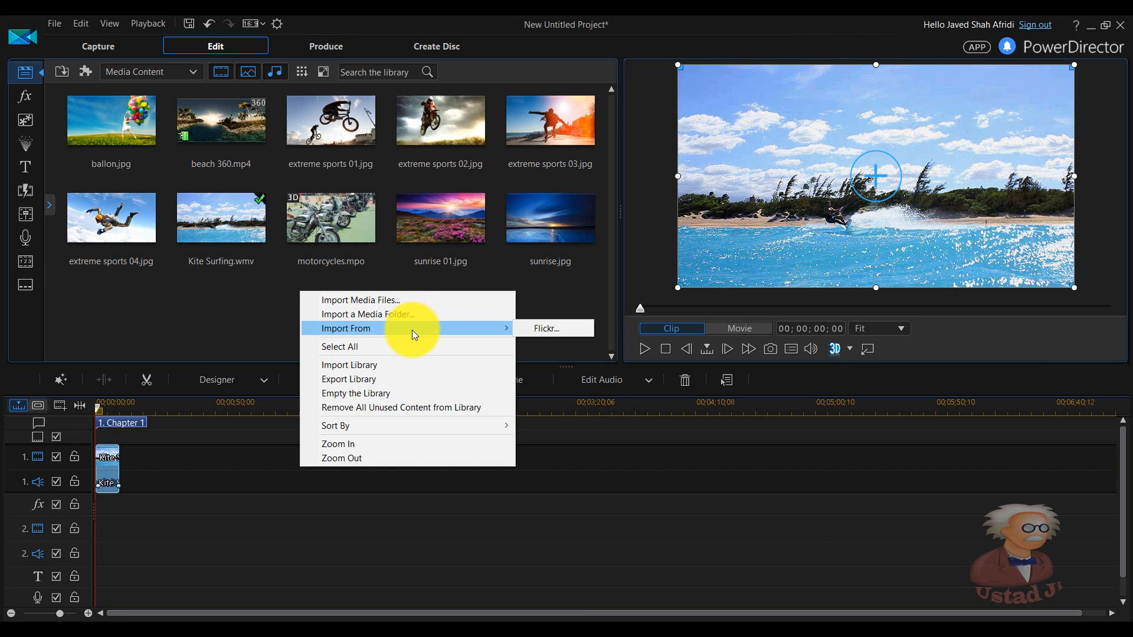
left_click(542, 330)
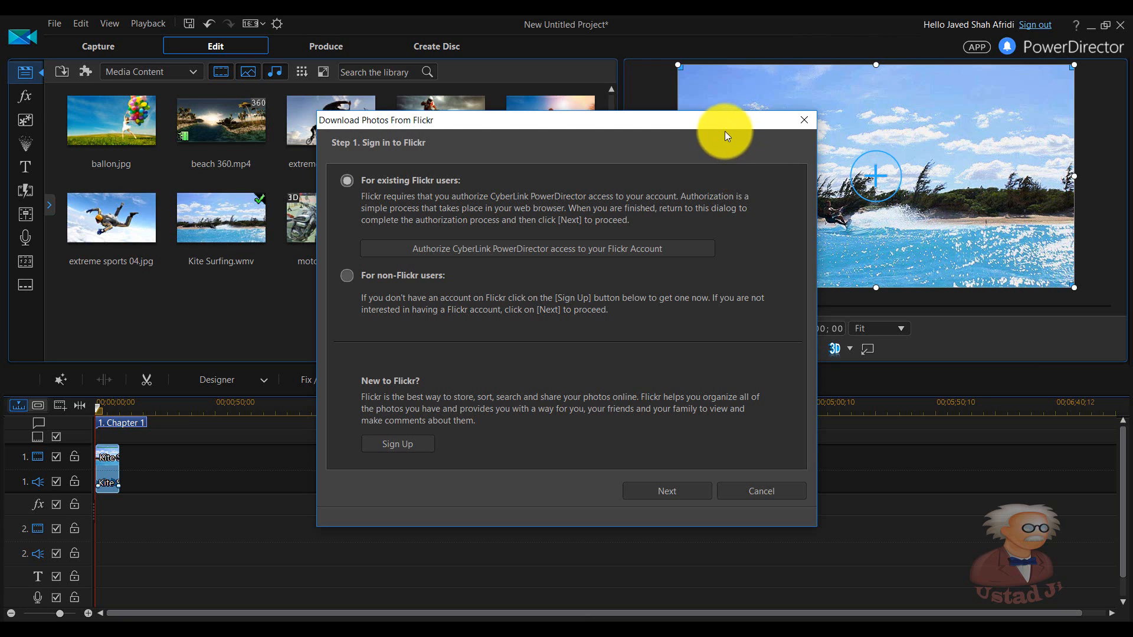
left_click_drag(720, 121, 701, 54)
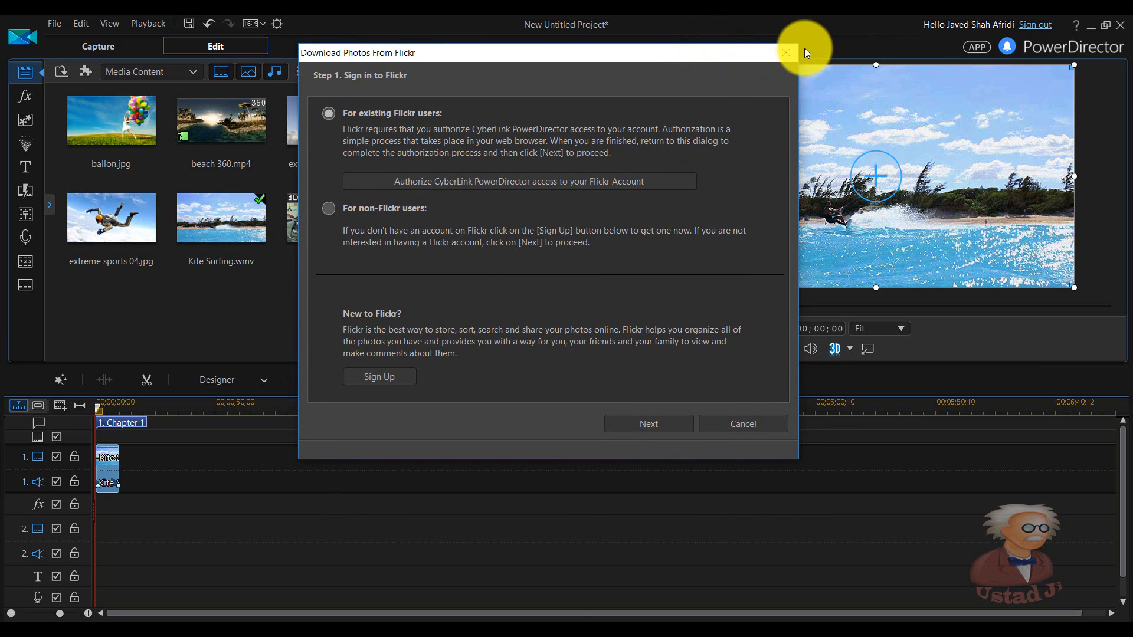
left_click(786, 52)
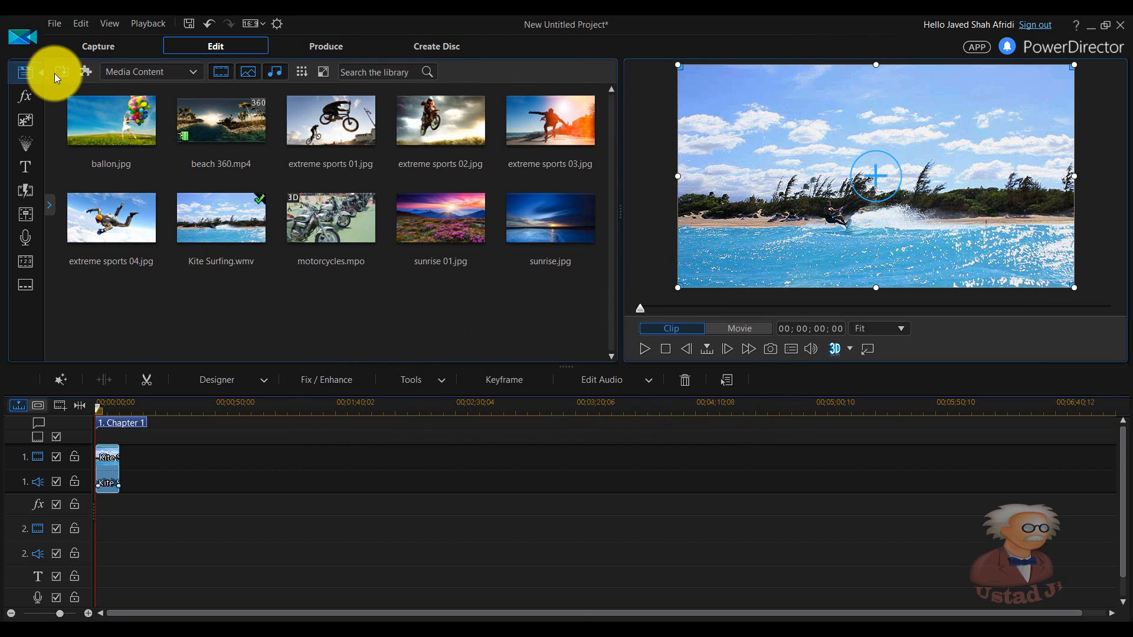
Browse the video effects in the Style category of the effects library
left_click(29, 98)
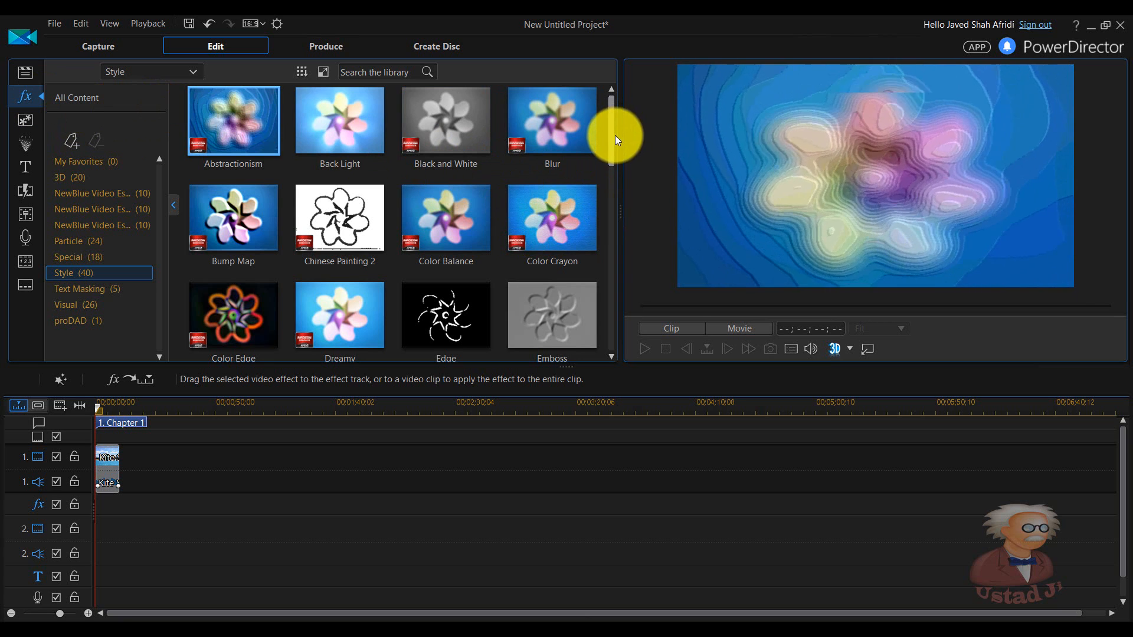
scroll(604, 155, "down", 6)
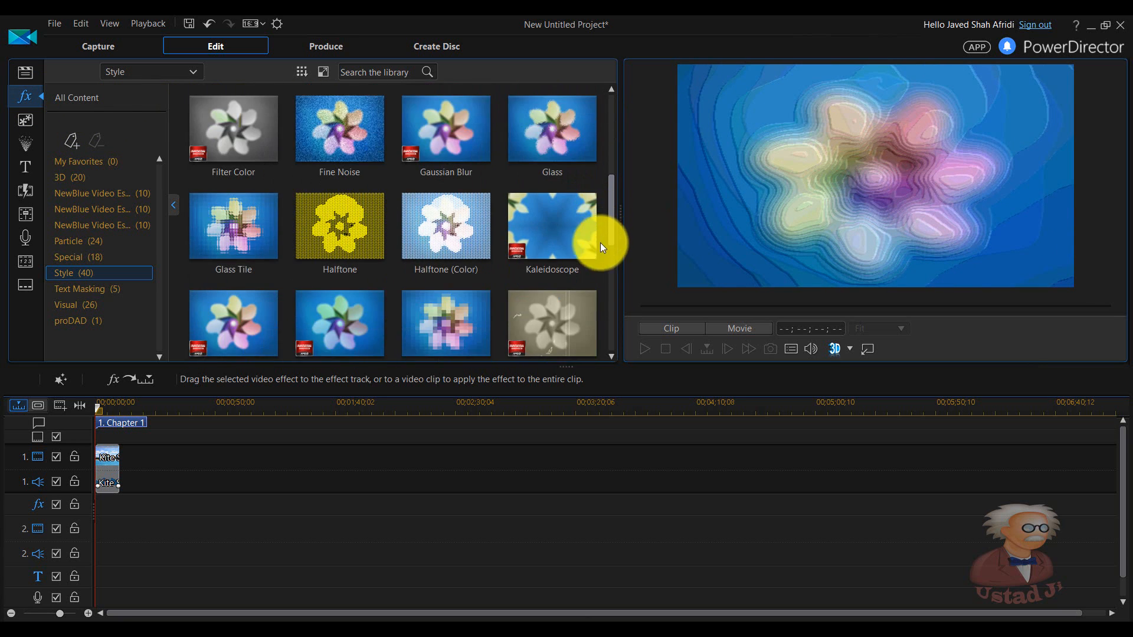
scroll(601, 266, "down", 5)
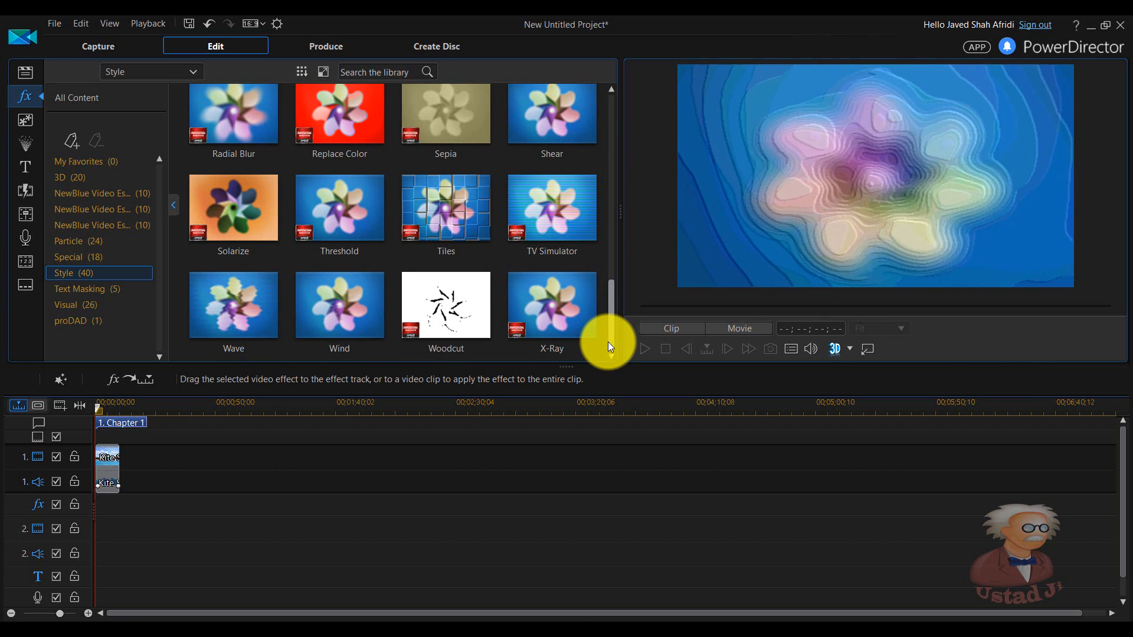
left_click_drag(608, 342, 611, 126)
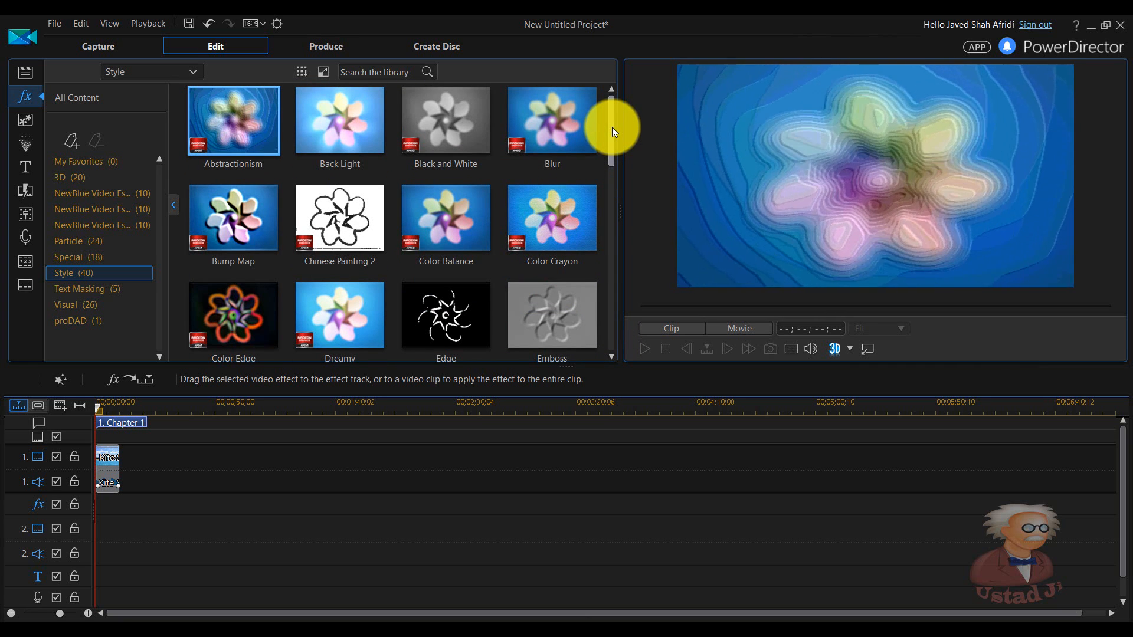
Add the downloaded Tea Time PiP object to video track 2 under the start of the clip and preview the movie
left_click(29, 111)
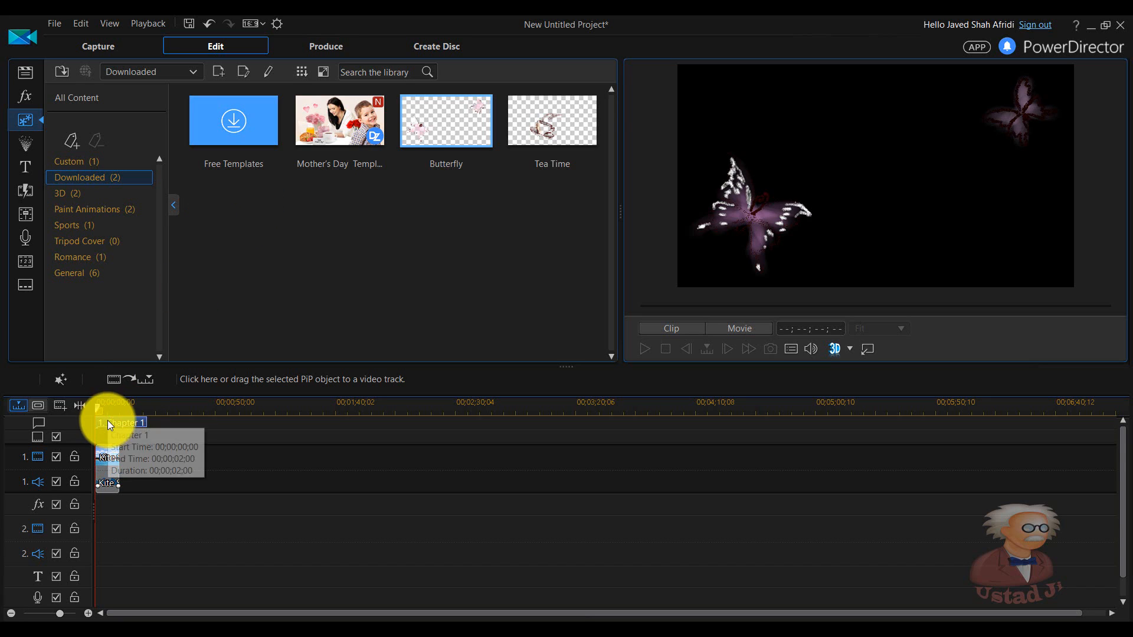
left_click(101, 470)
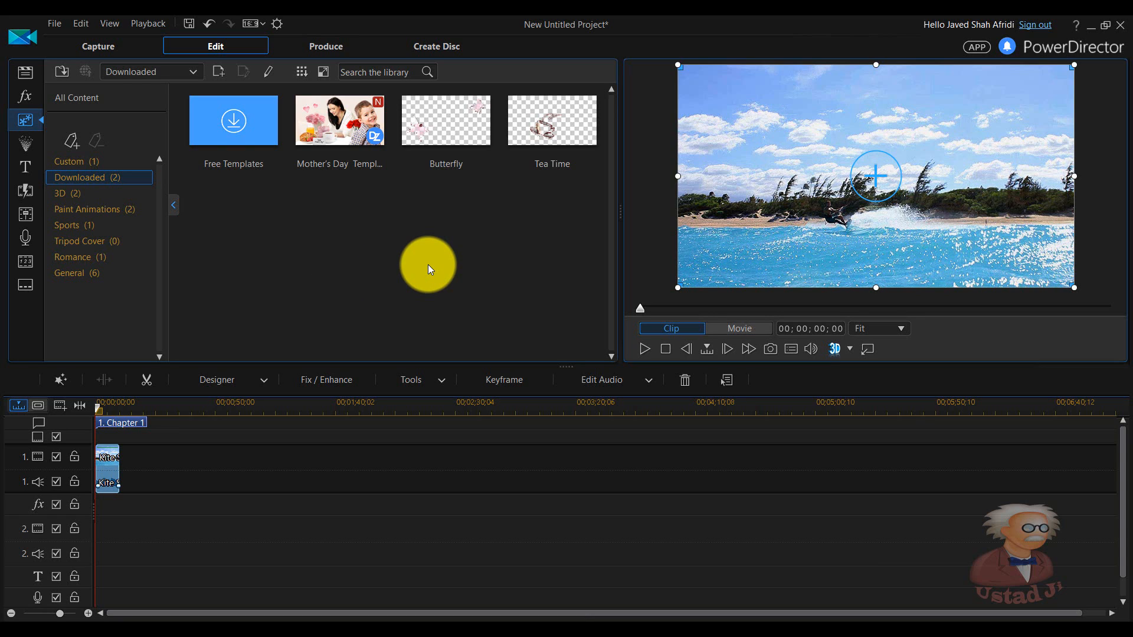
left_click(557, 130)
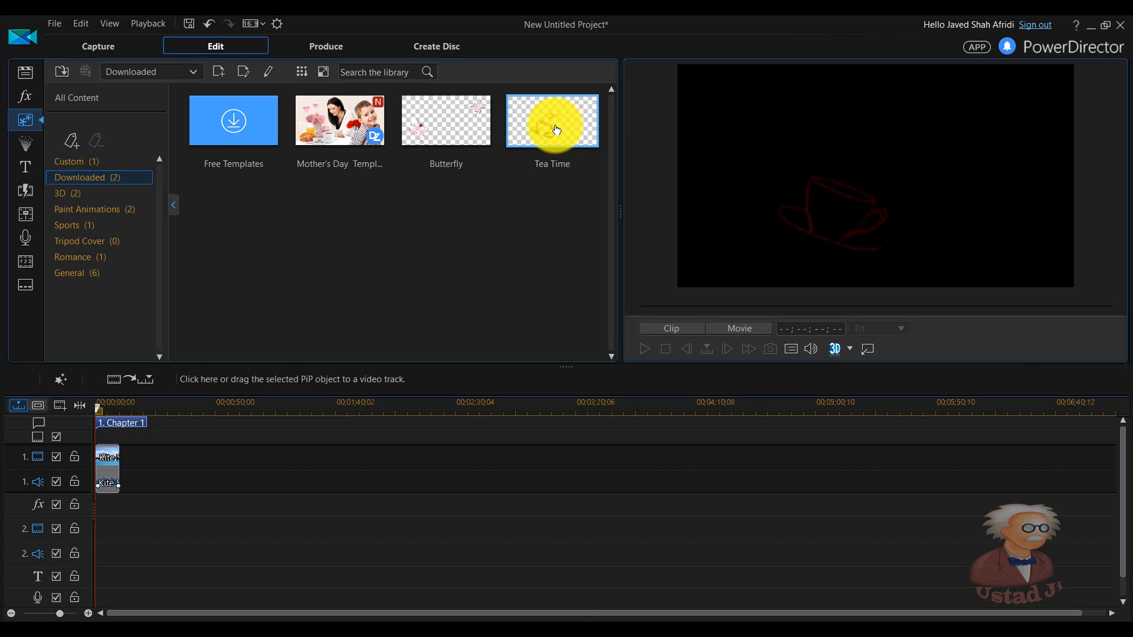
left_click_drag(557, 129, 100, 520)
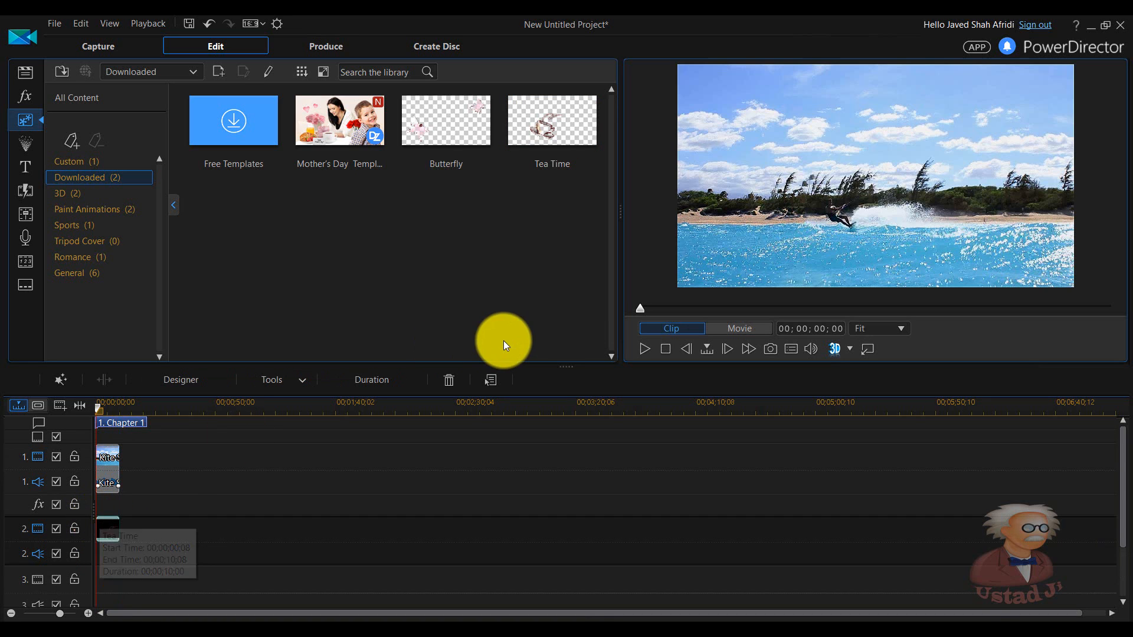
left_click(642, 351)
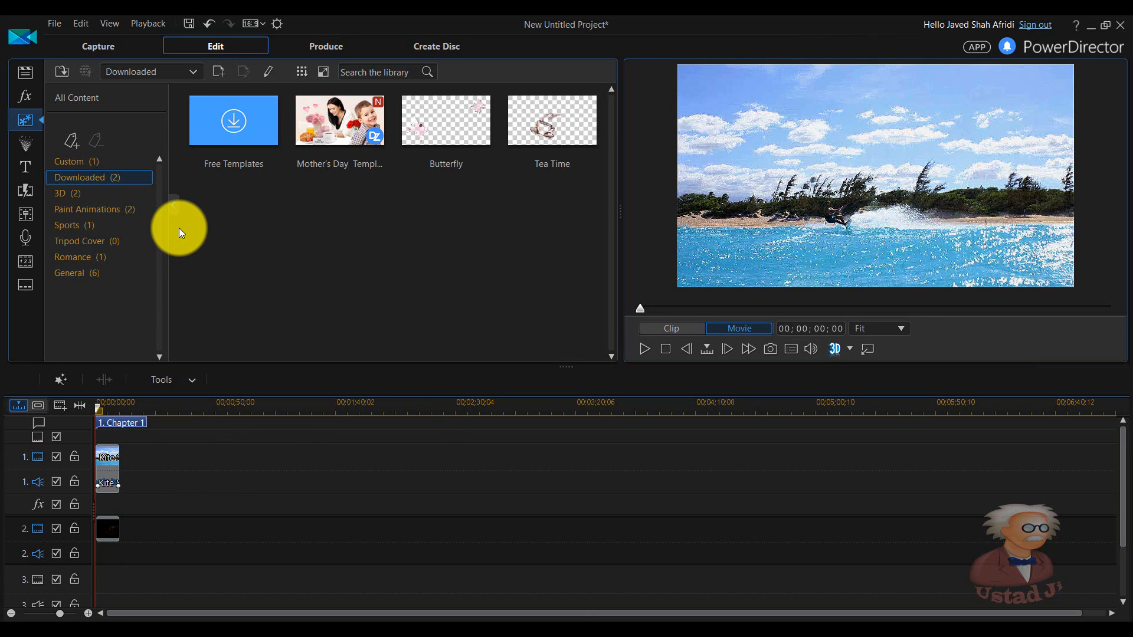
Add the 3D Maple particle effect to video track 3 at the start of the timeline and preview the movie
left_click(30, 151)
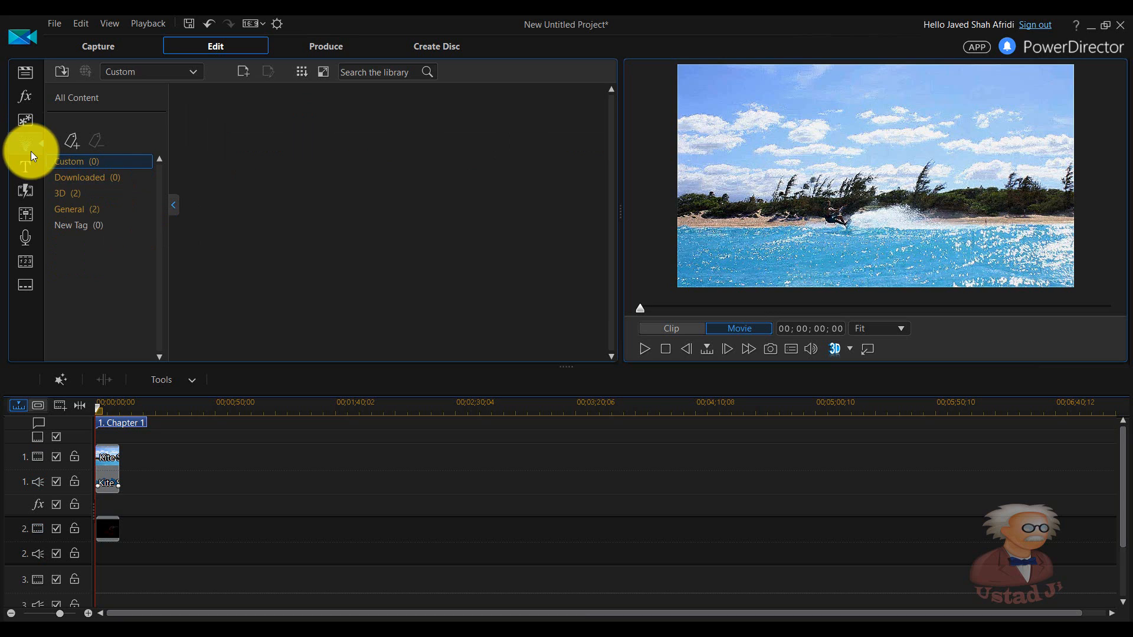
left_click(128, 200)
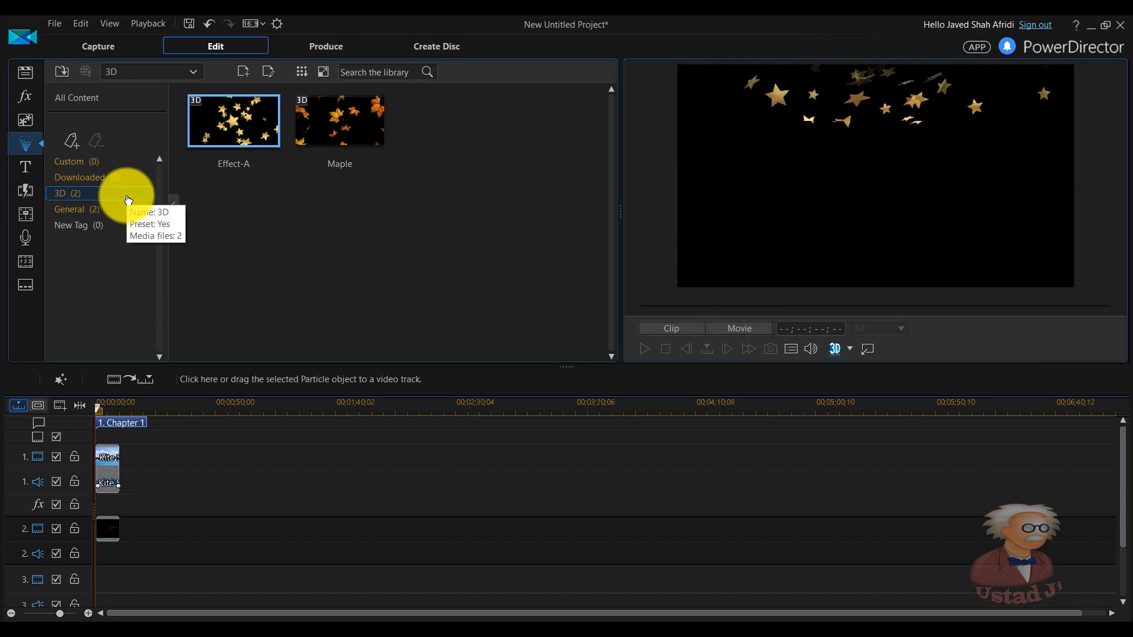
left_click_drag(321, 116, 118, 540)
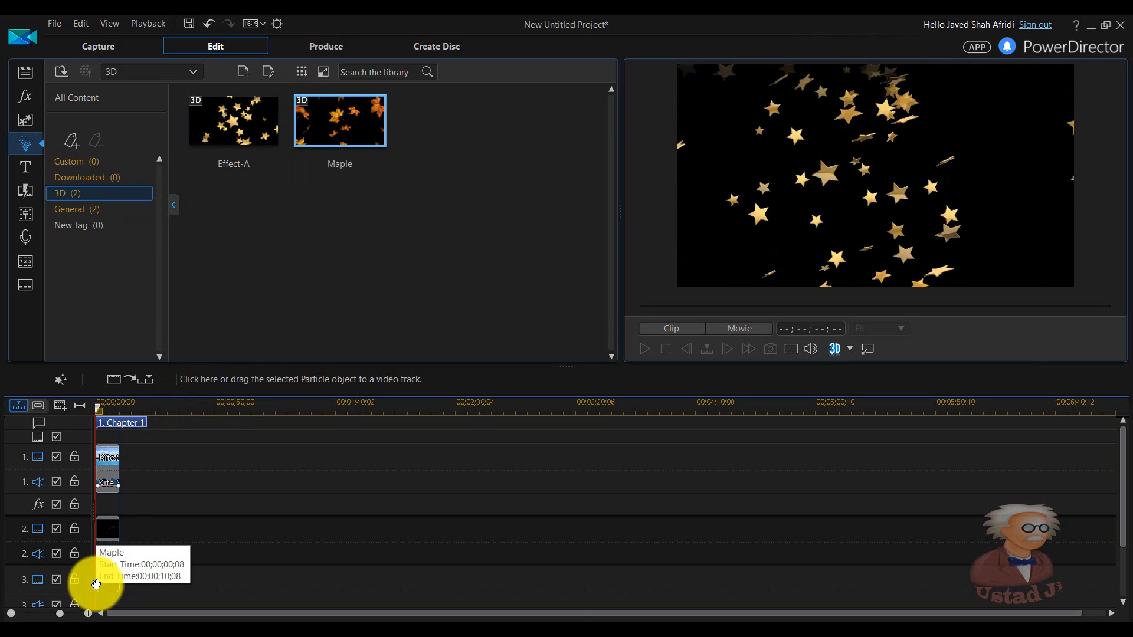
left_click_drag(96, 585, 95, 583)
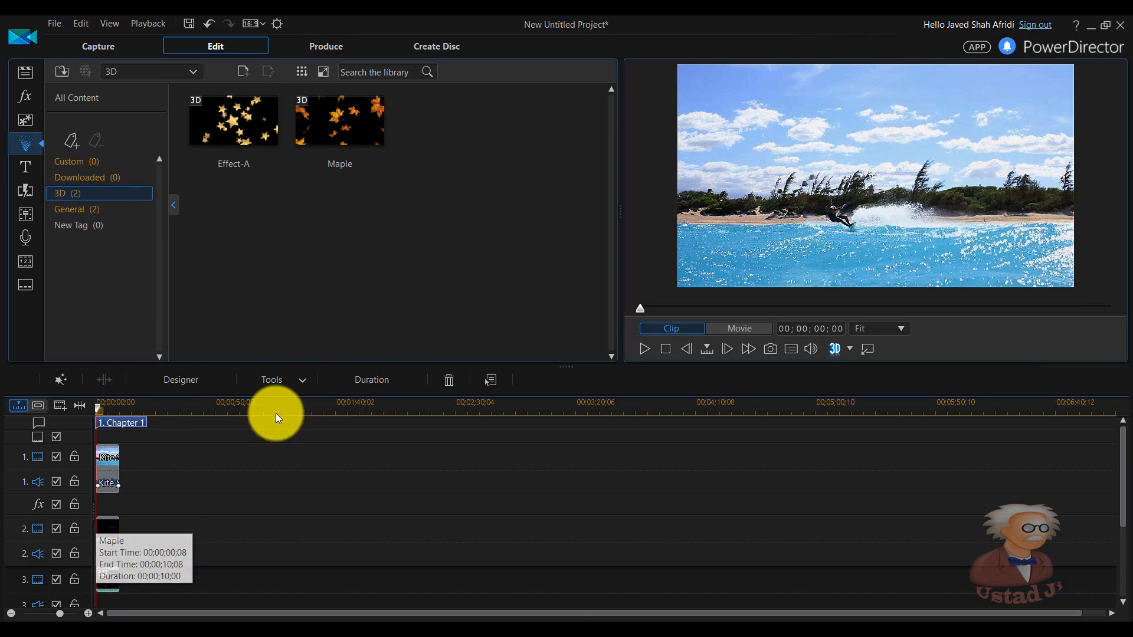
left_click(645, 349)
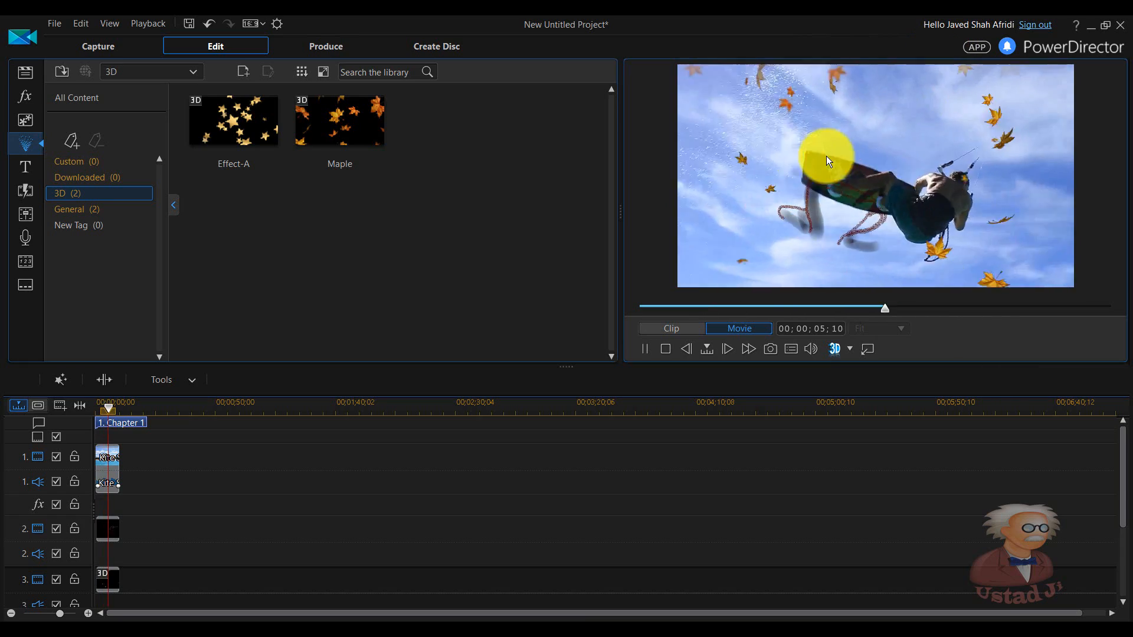
Add the first downloaded C120 "My Videos" title to video track 4 at the start of the timeline
left_click(29, 169)
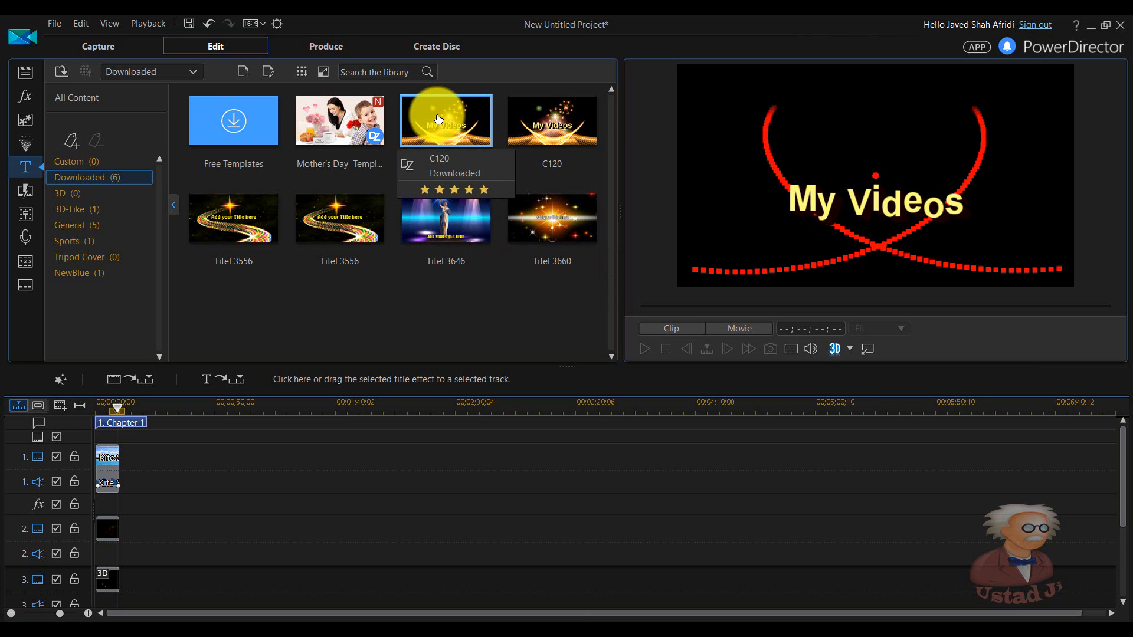
left_click_drag(467, 136, 99, 584)
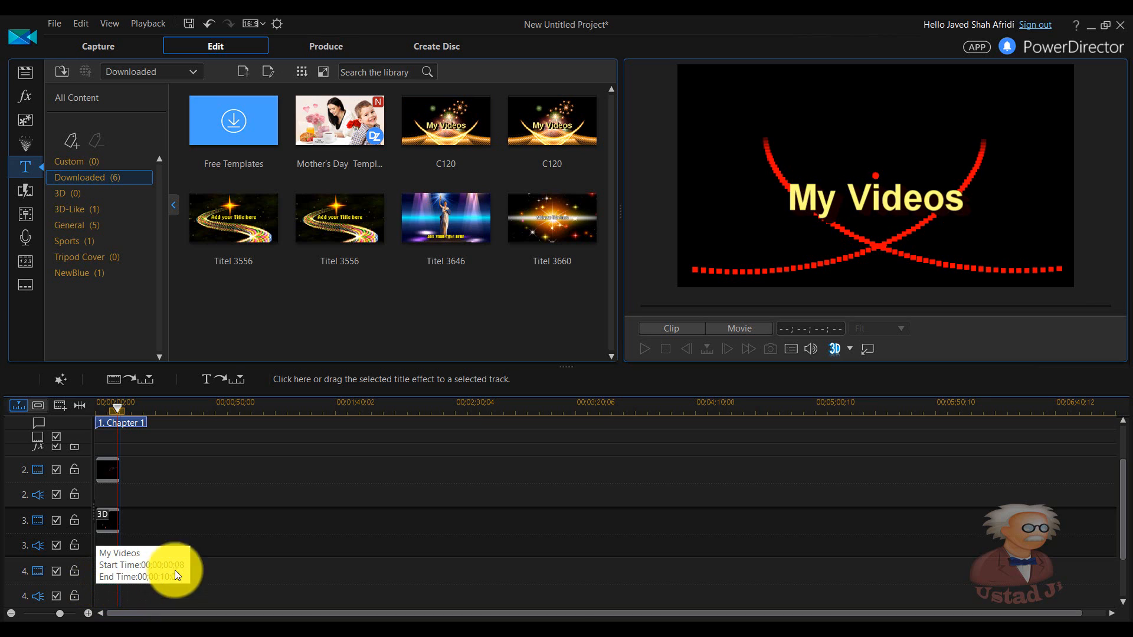
left_click_drag(175, 570, 256, 504)
left_click_drag(130, 553, 104, 567)
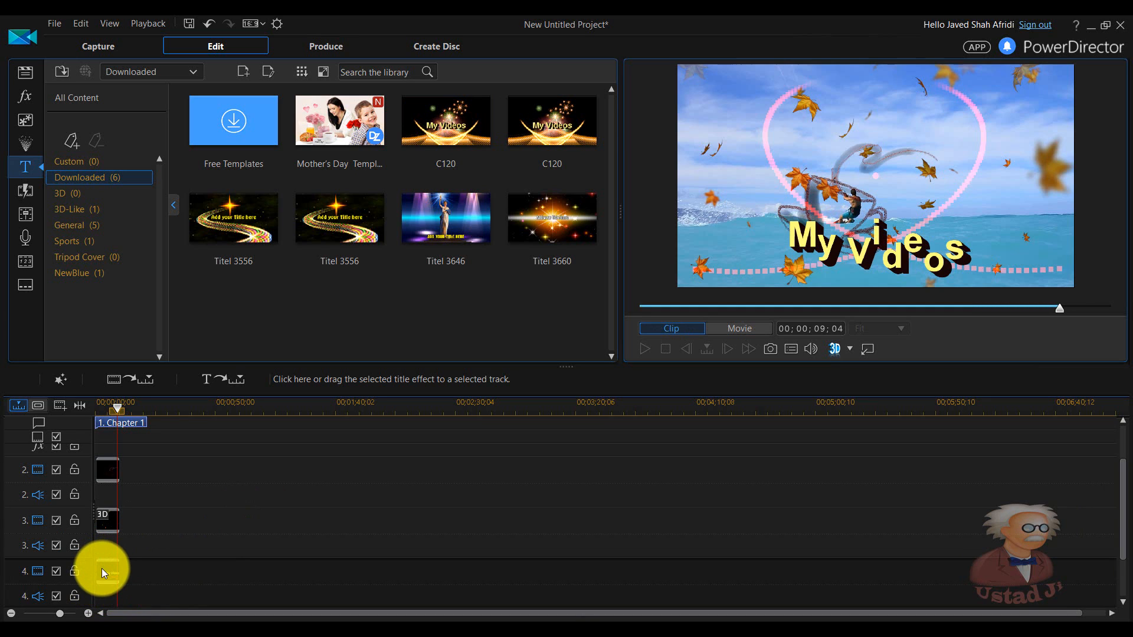
left_click(104, 569)
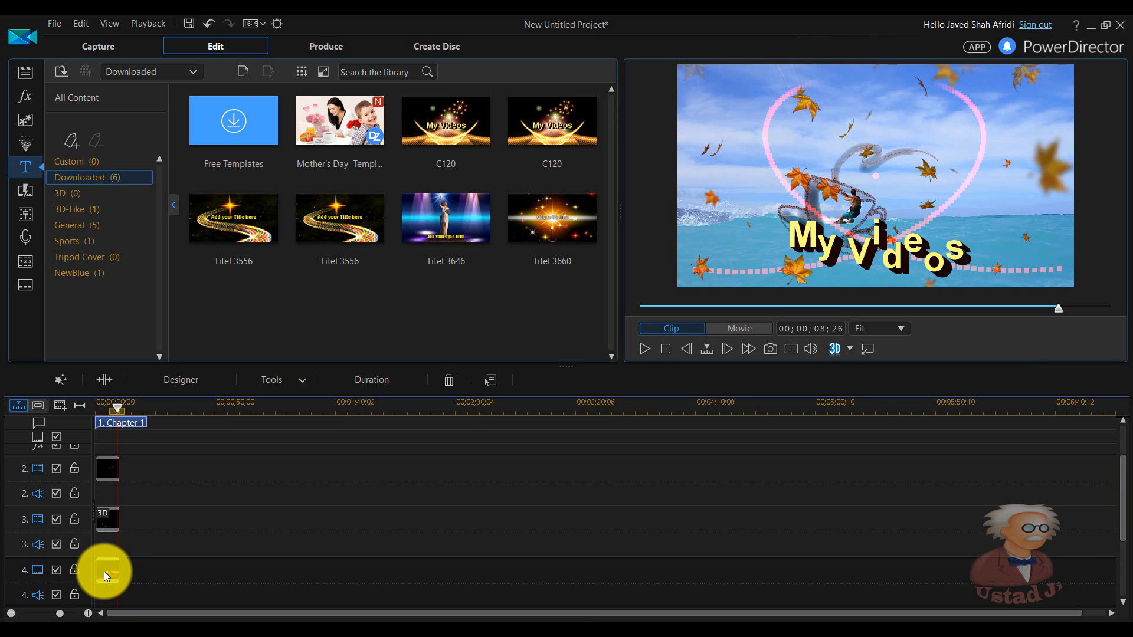
Open the track 4 title in the Title Designer and replace its text with "Ustad Ji"
double_click(104, 572)
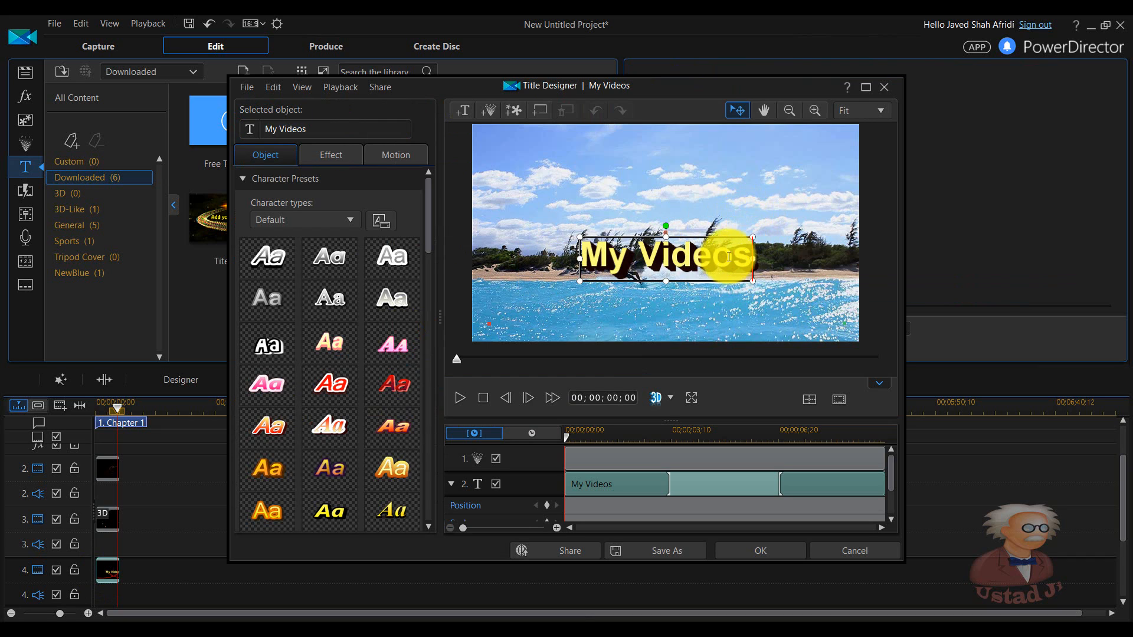
left_click_drag(746, 255, 556, 271)
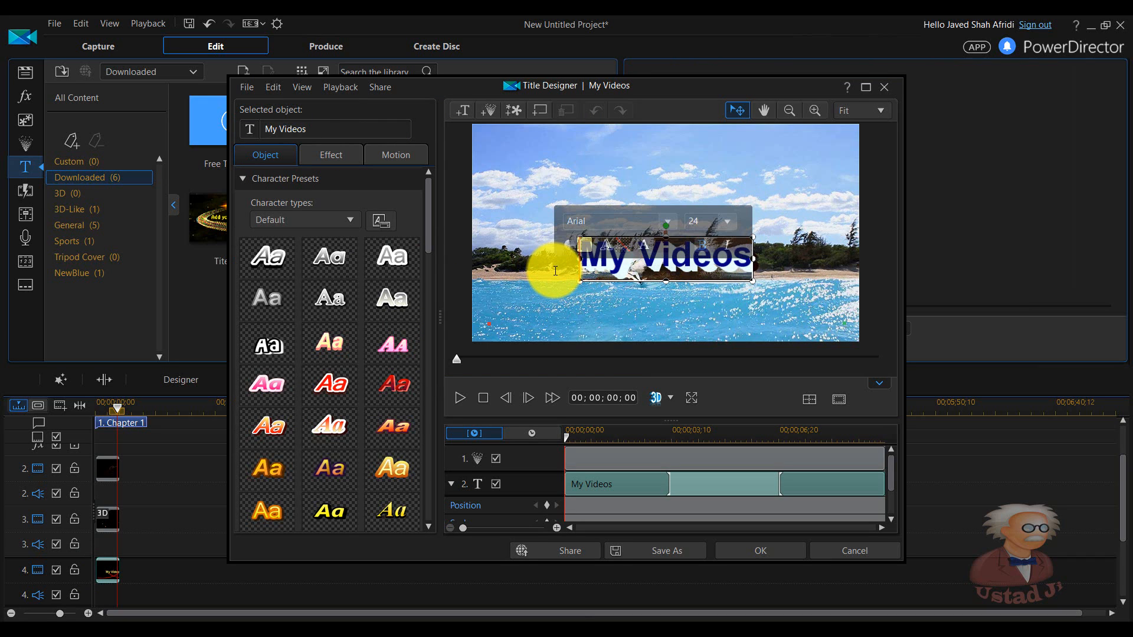
type("Usd")
key("BackSpace")
type("t")
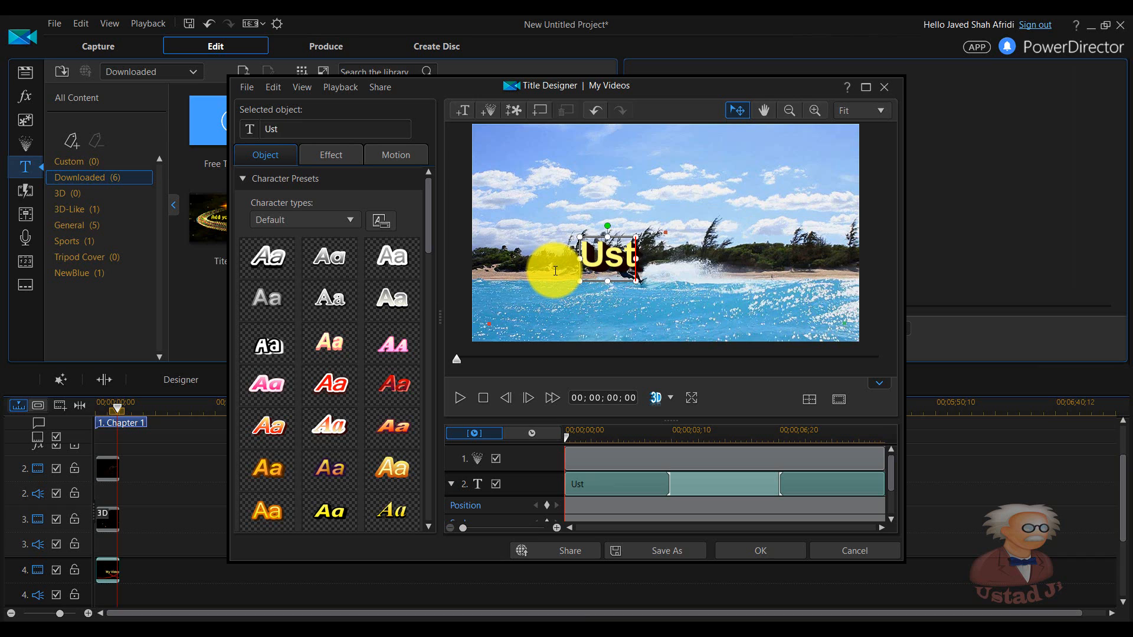
type("ad Ji")
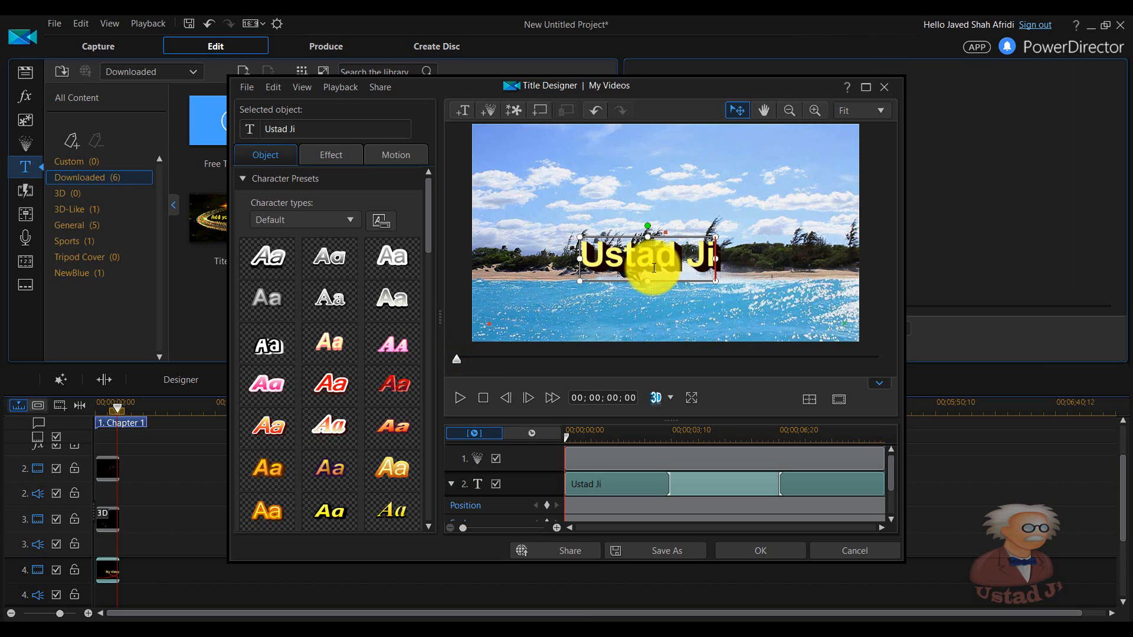
Apply the pink small-caps italic character preset to the whole "Ustad Ji" title text and keep the title selected
left_click_drag(716, 267, 528, 283)
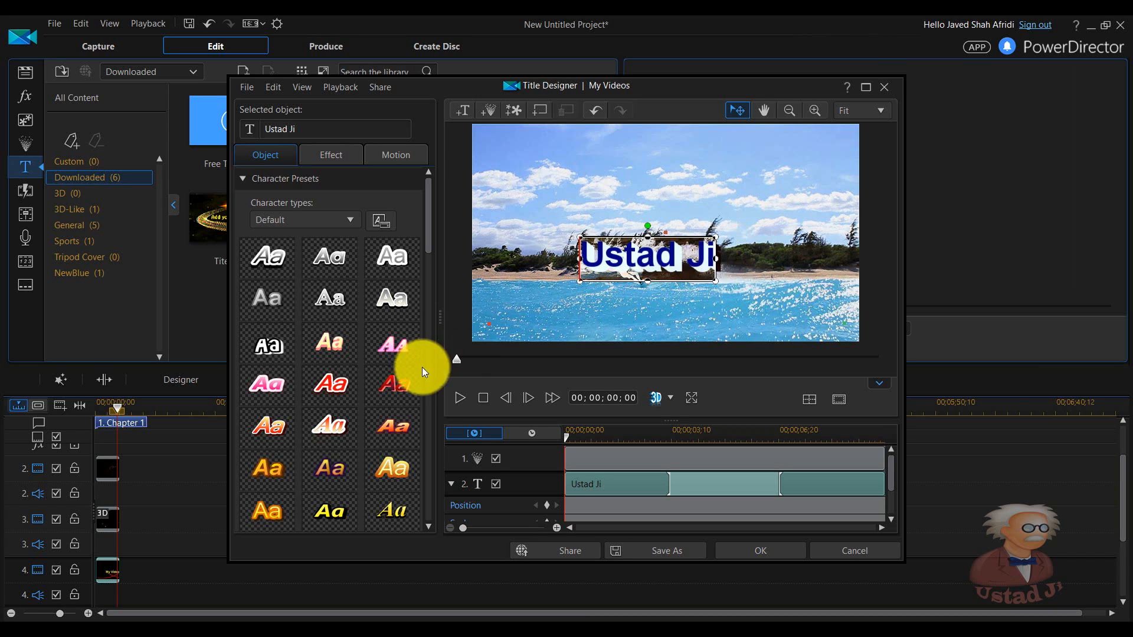
left_click(394, 346)
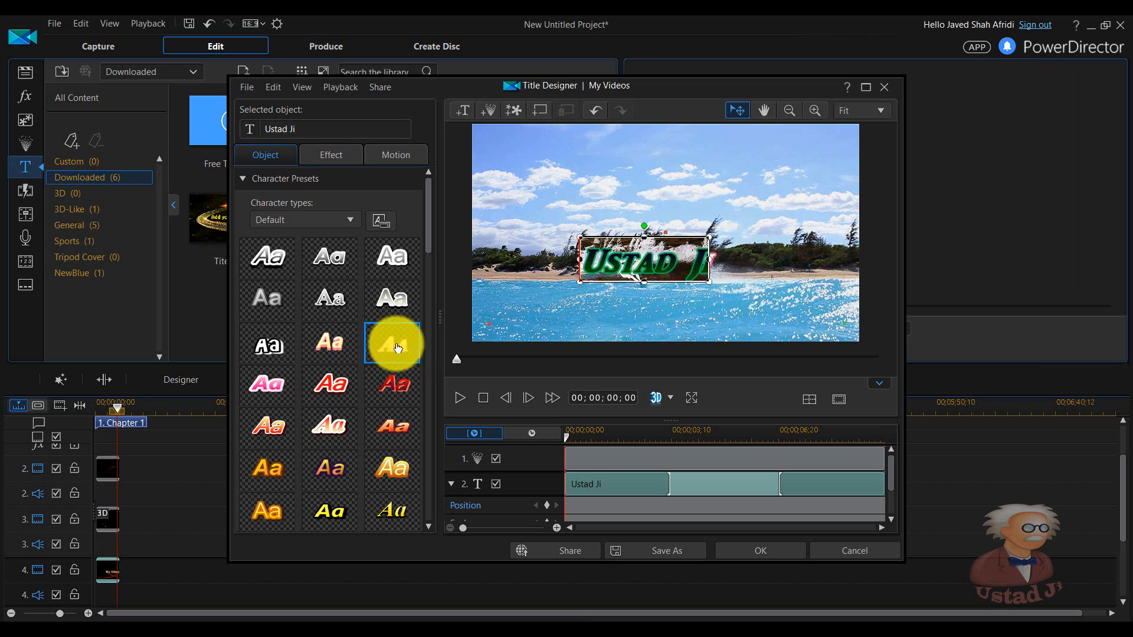
left_click(518, 297)
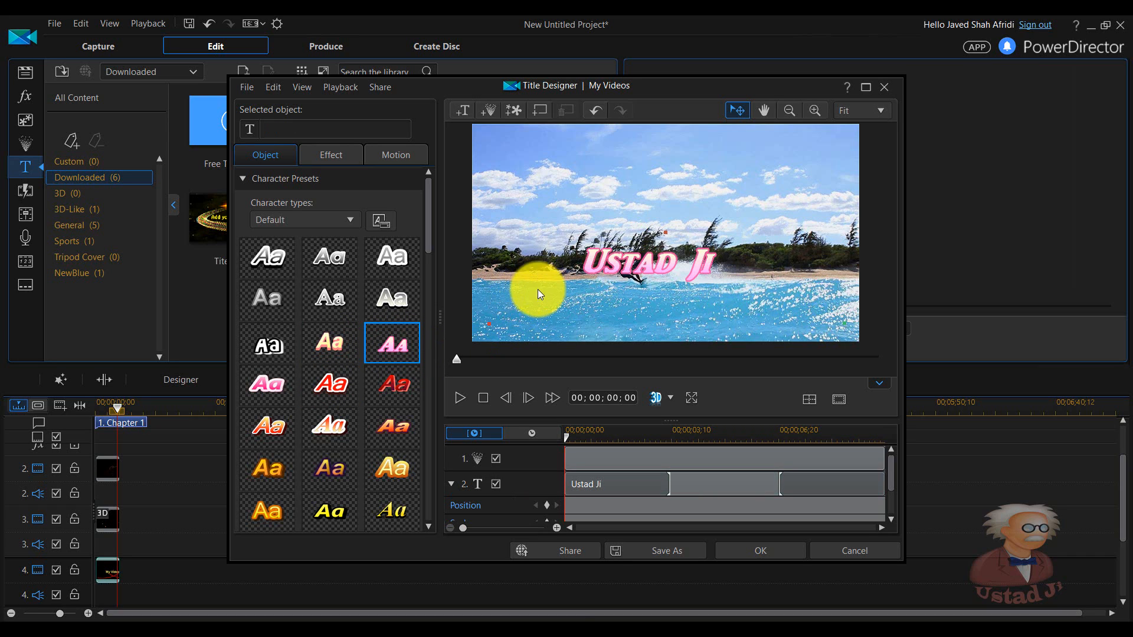
left_click(602, 260)
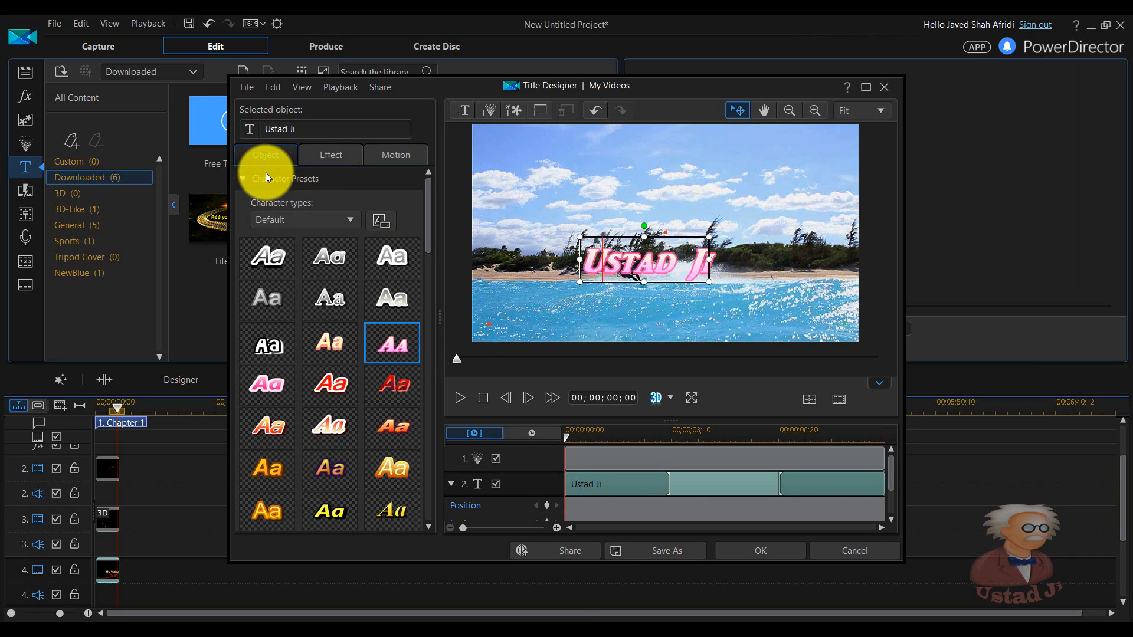
Examine the starting effects, ending effects and motion paths for the "Ustad Ji" title, and close the Title Designer without saving the changes
left_click(314, 159)
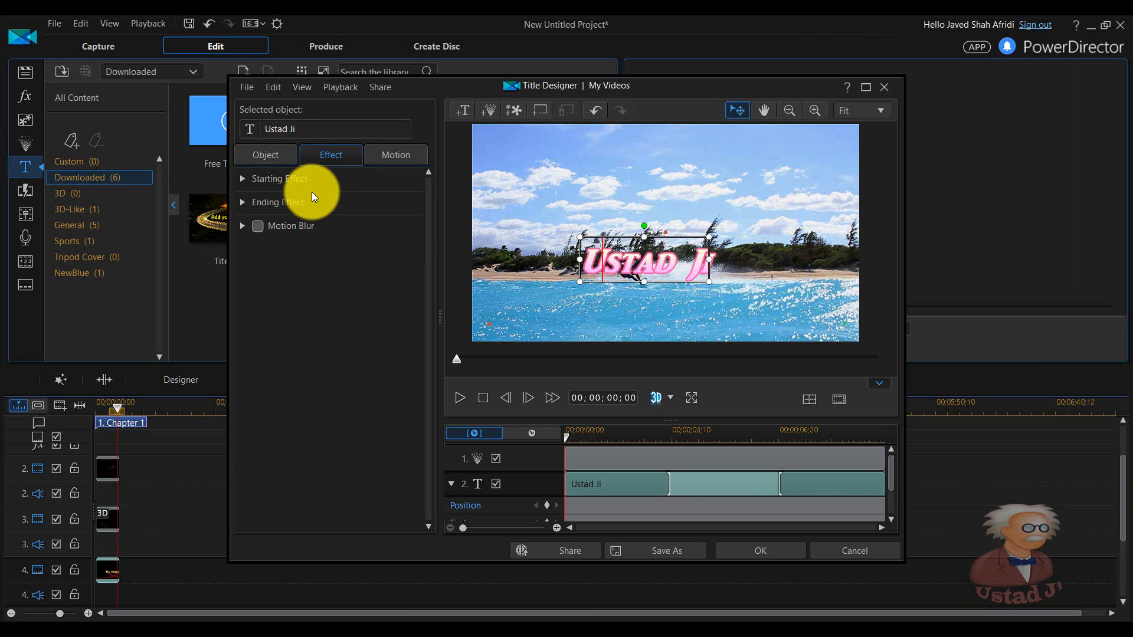
left_click(246, 181)
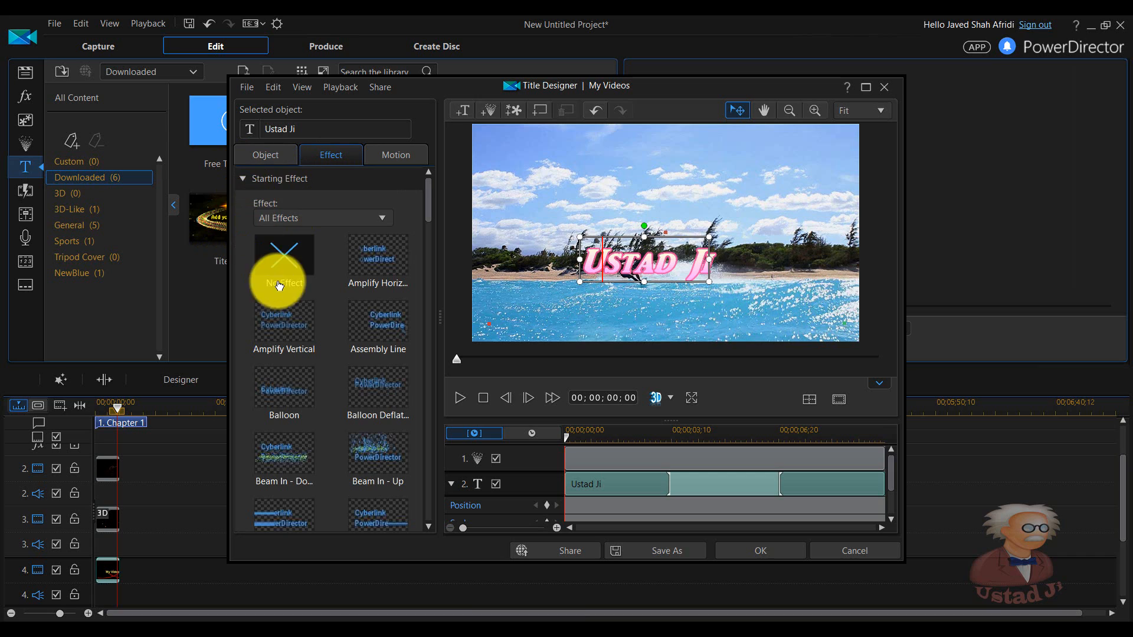
left_click(244, 181)
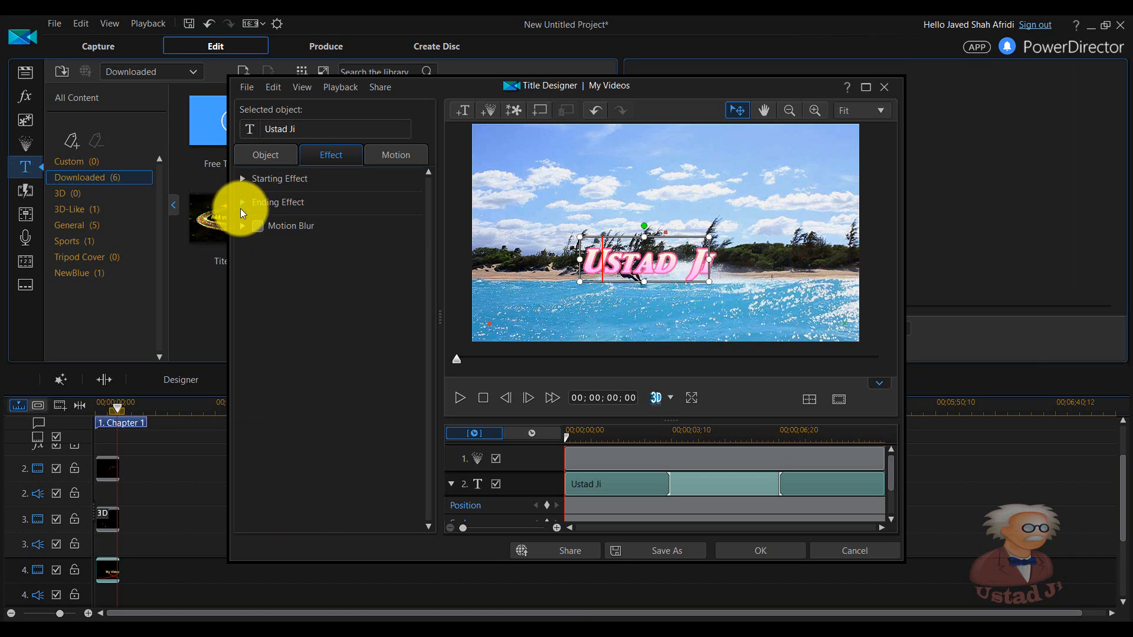
left_click(240, 206)
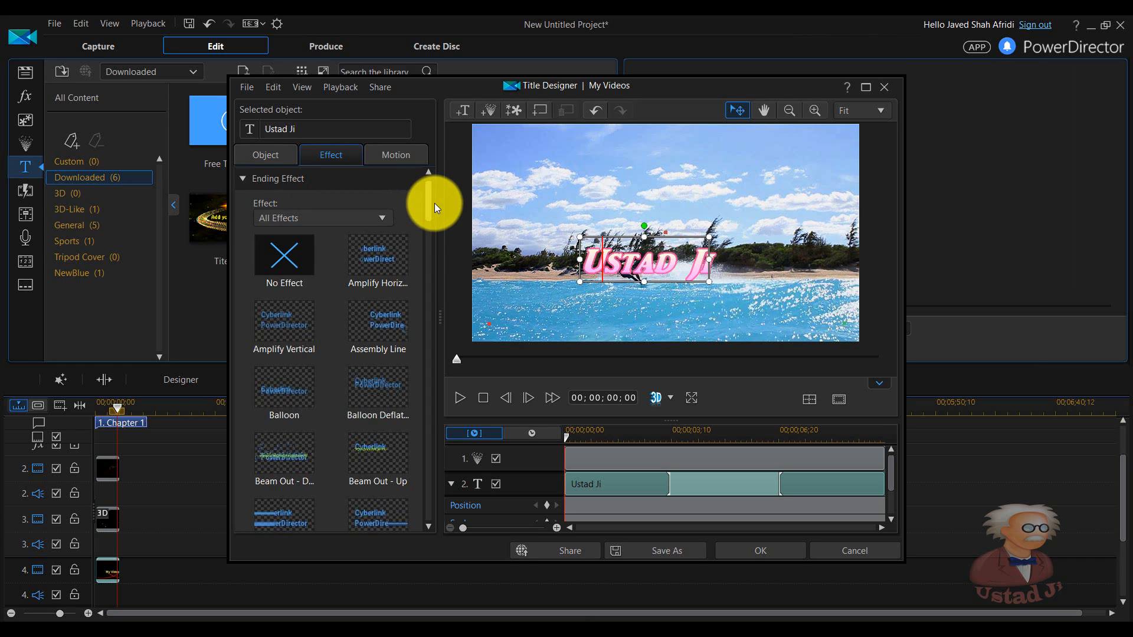
left_click_drag(433, 204, 427, 232)
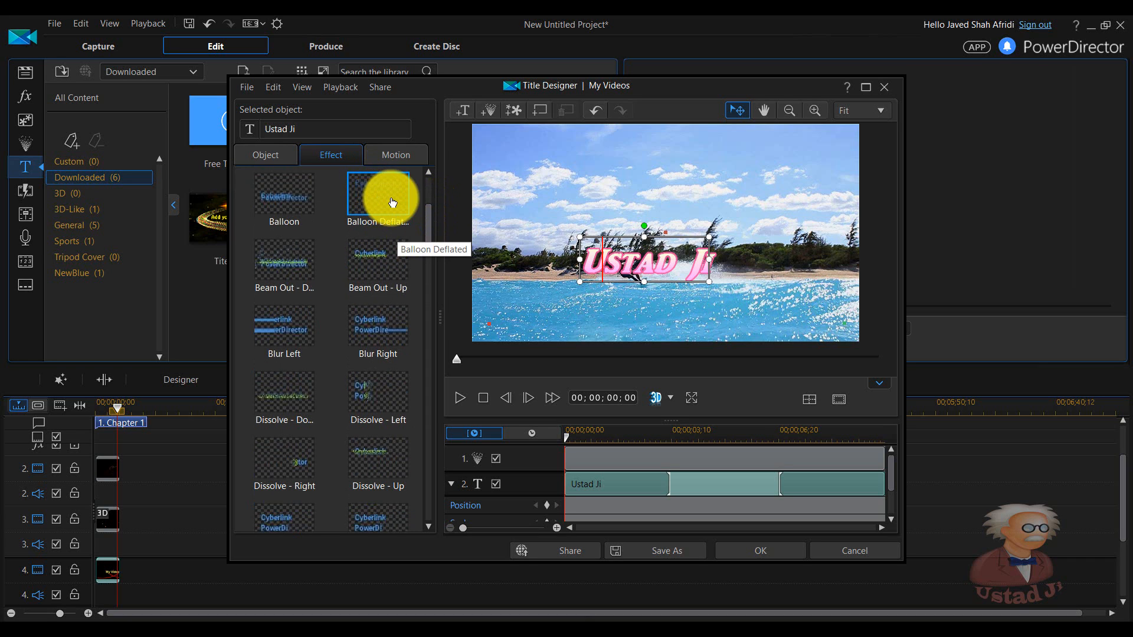
left_click(403, 161)
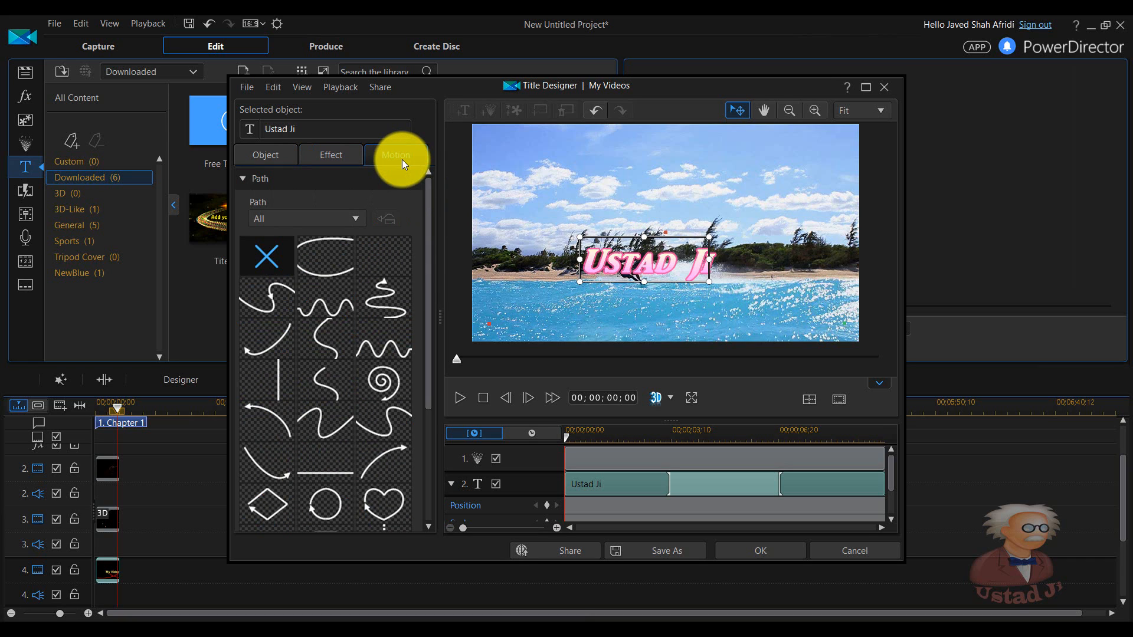
left_click_drag(428, 252, 428, 311)
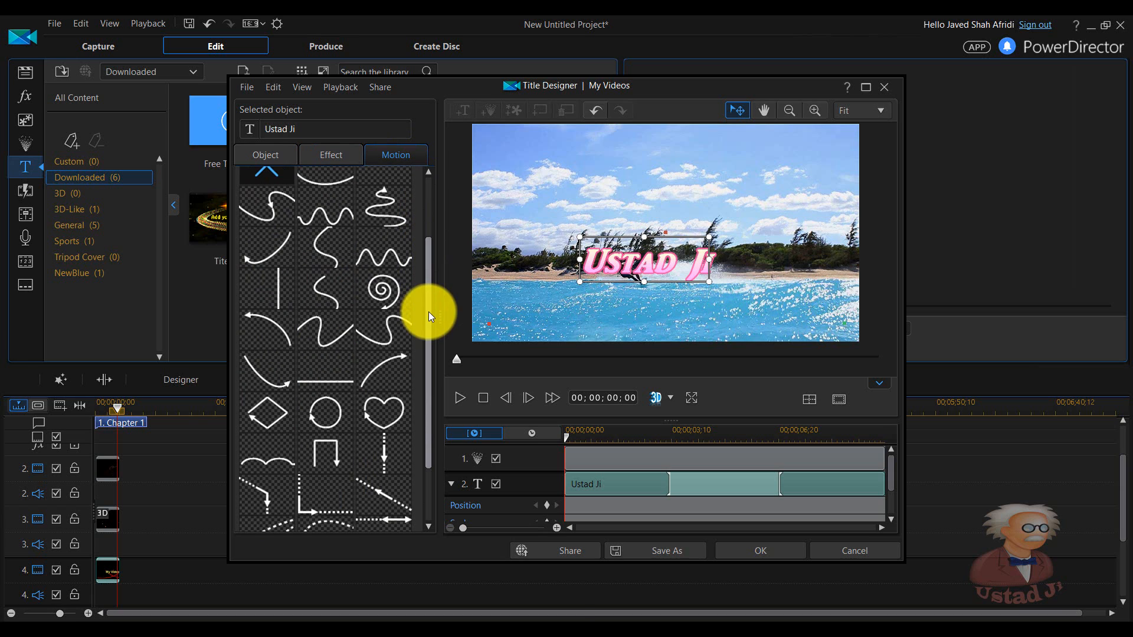
left_click(844, 549)
left_click(607, 353)
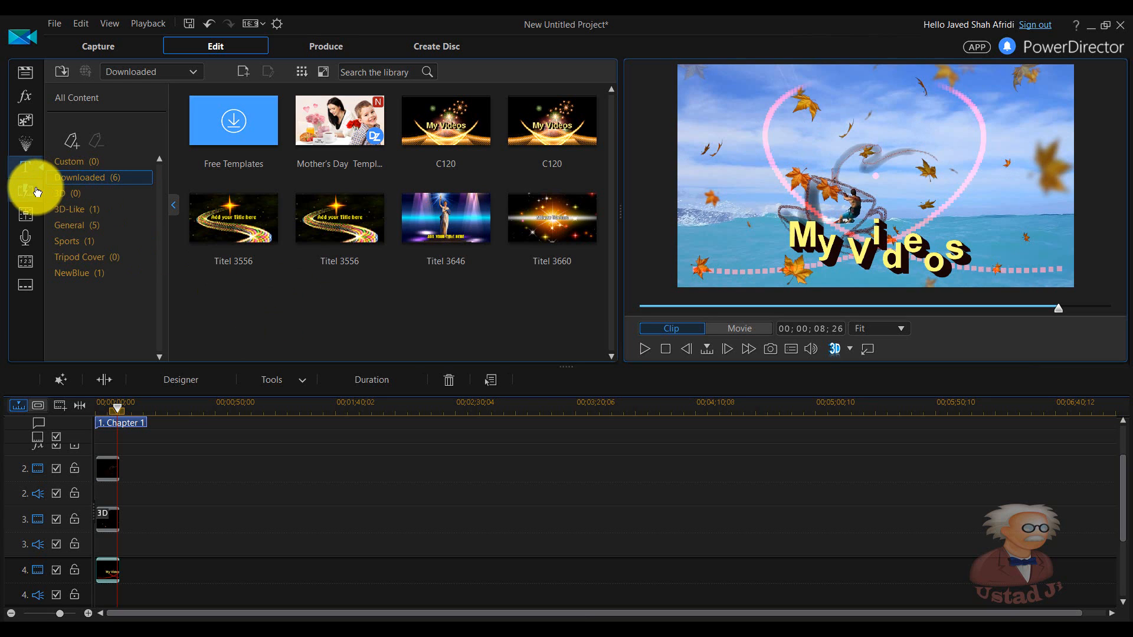
Add sunrise.jpg to video track 1 directly after the Kite Surfing clip
left_click(34, 195)
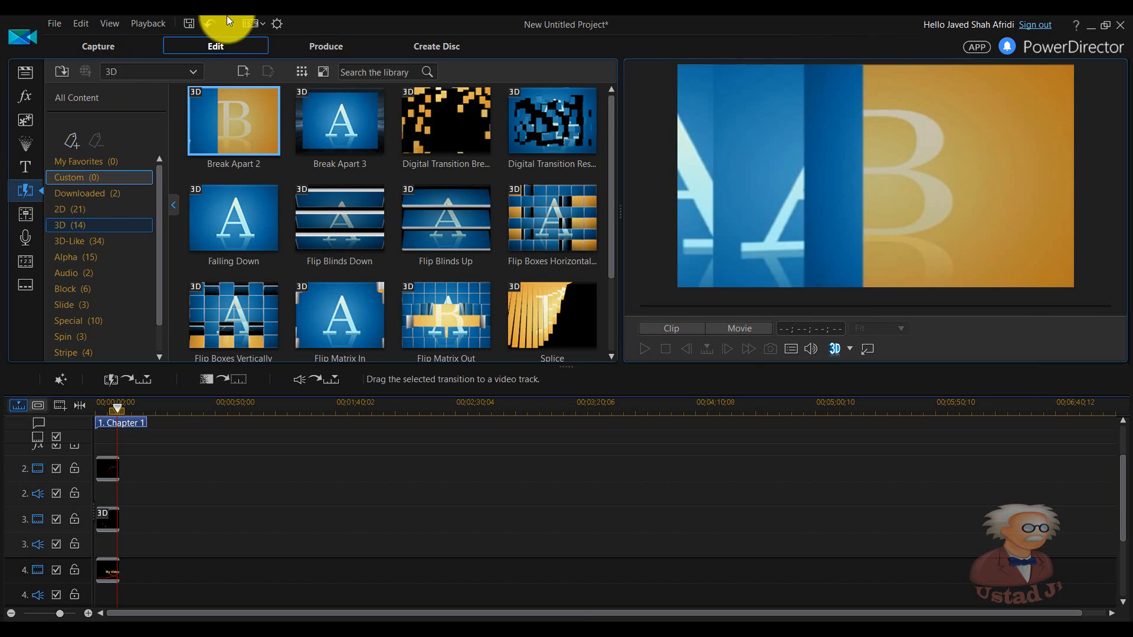
left_click(25, 72)
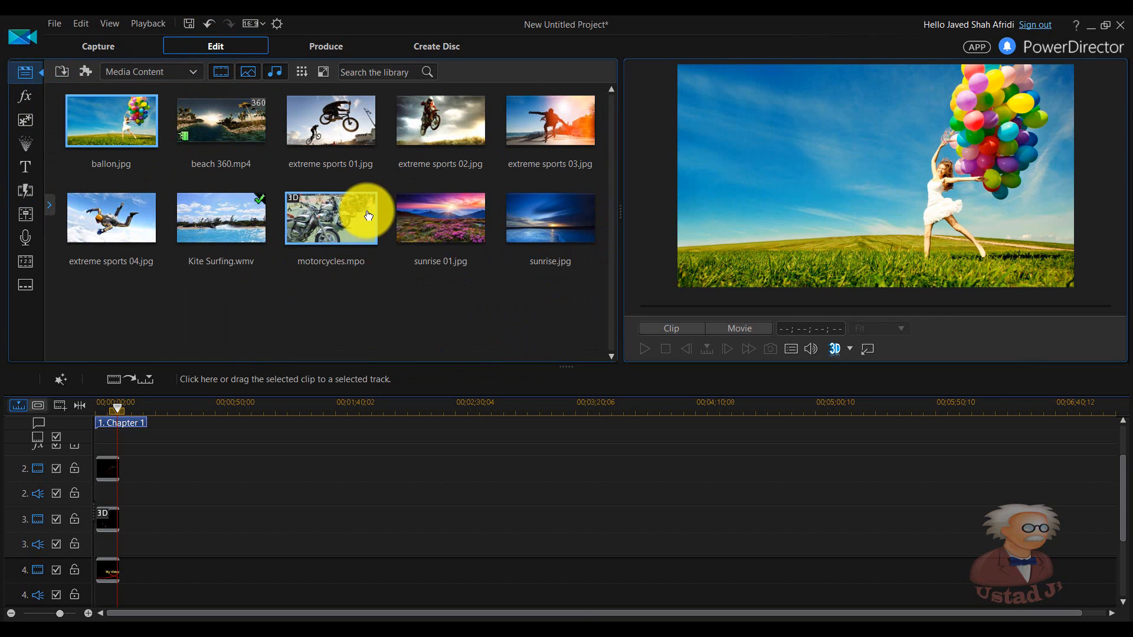
left_click_drag(555, 235, 448, 189)
left_click_drag(1122, 476, 1123, 431)
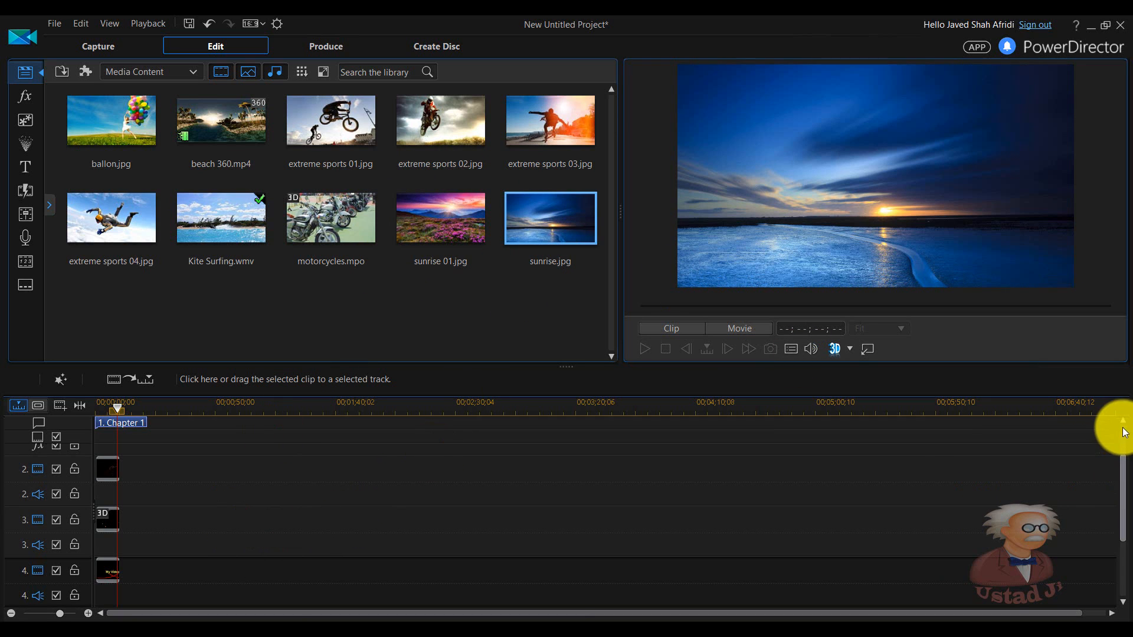
left_click_drag(583, 229, 121, 464)
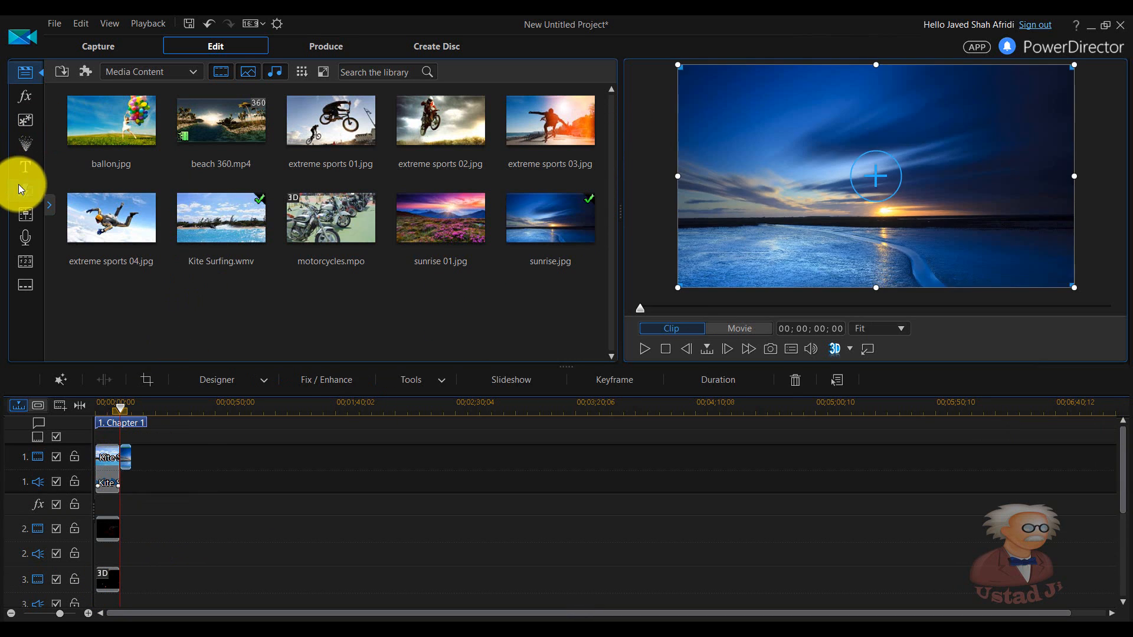
Place the 3D Flip Blinds Down transition between the Kite Surfing clip and sunrise.jpg on video track 1 and check it in the preview
left_click(24, 189)
left_click_drag(383, 239, 118, 452)
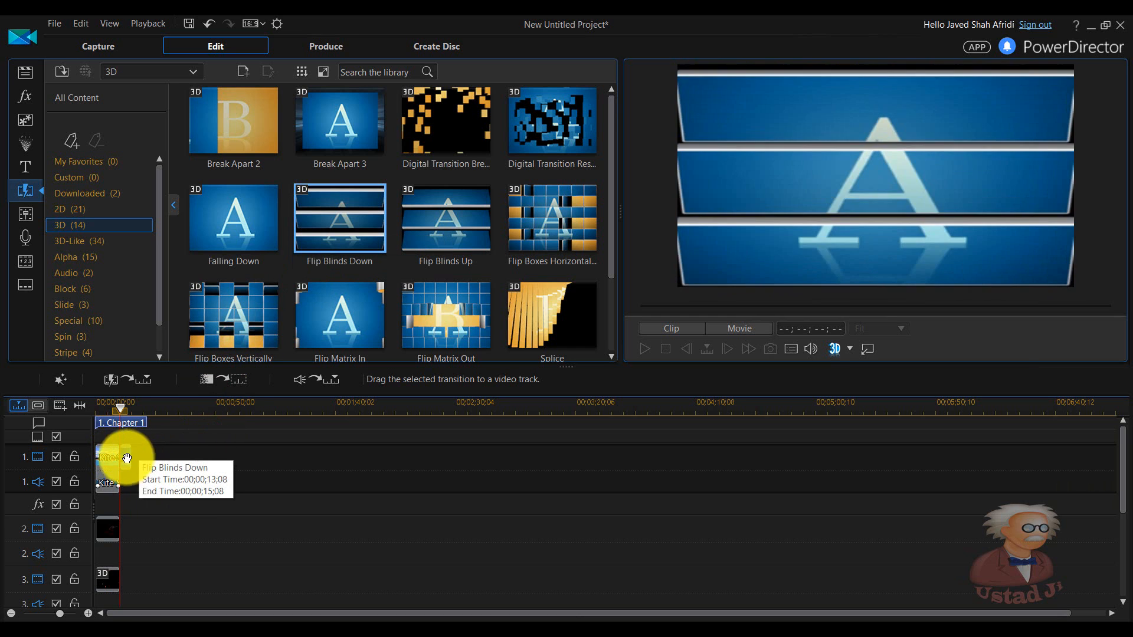
left_click(118, 459)
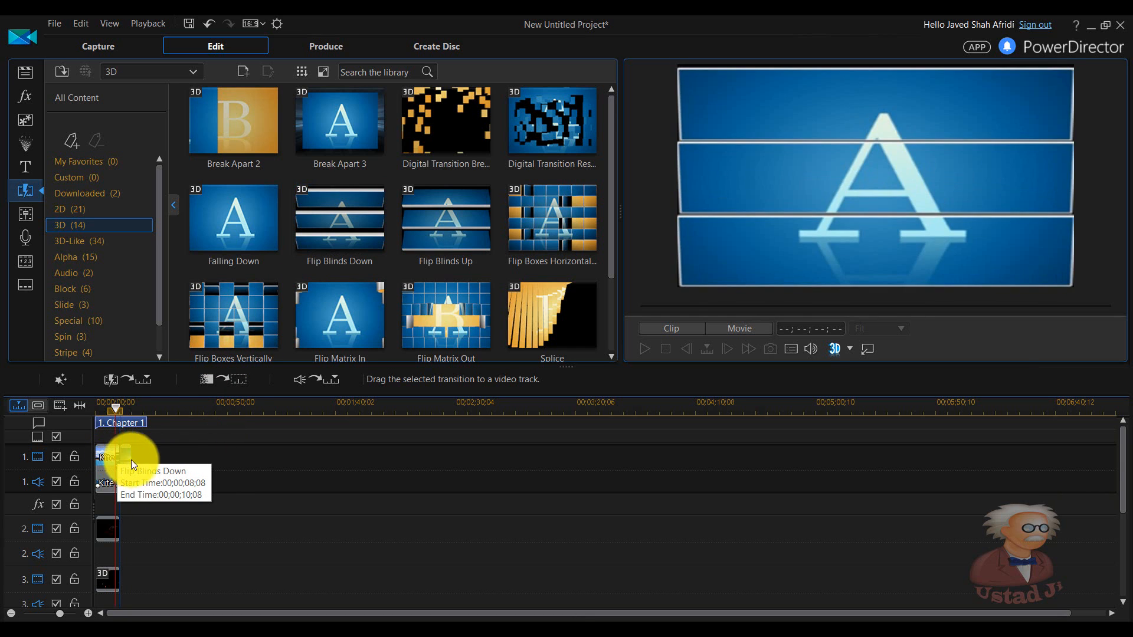
left_click(116, 406)
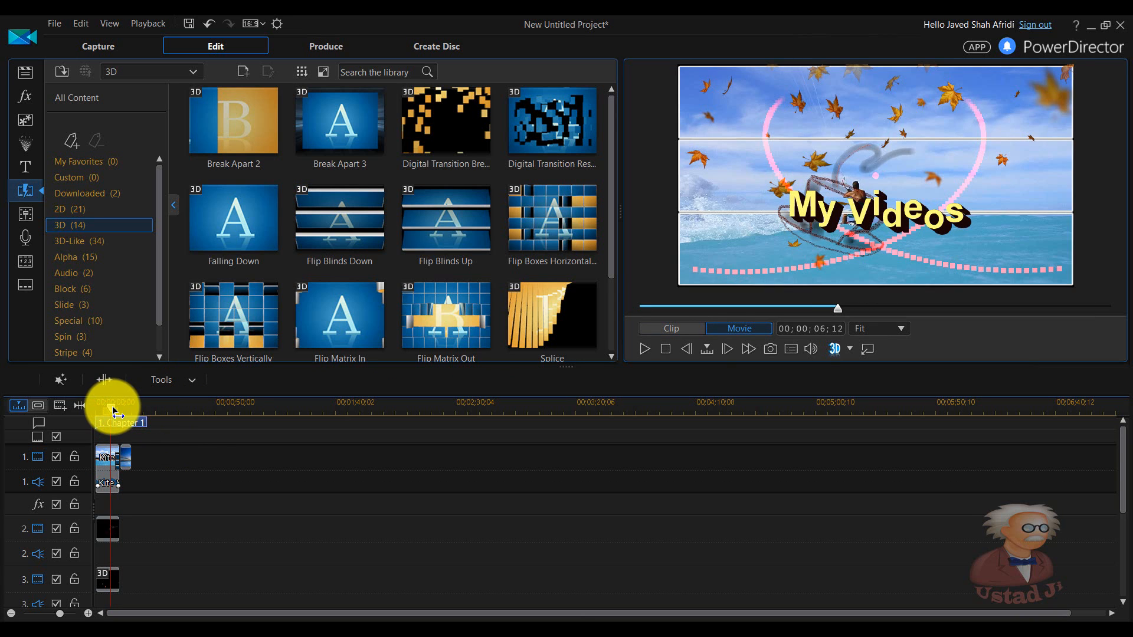
left_click(667, 329)
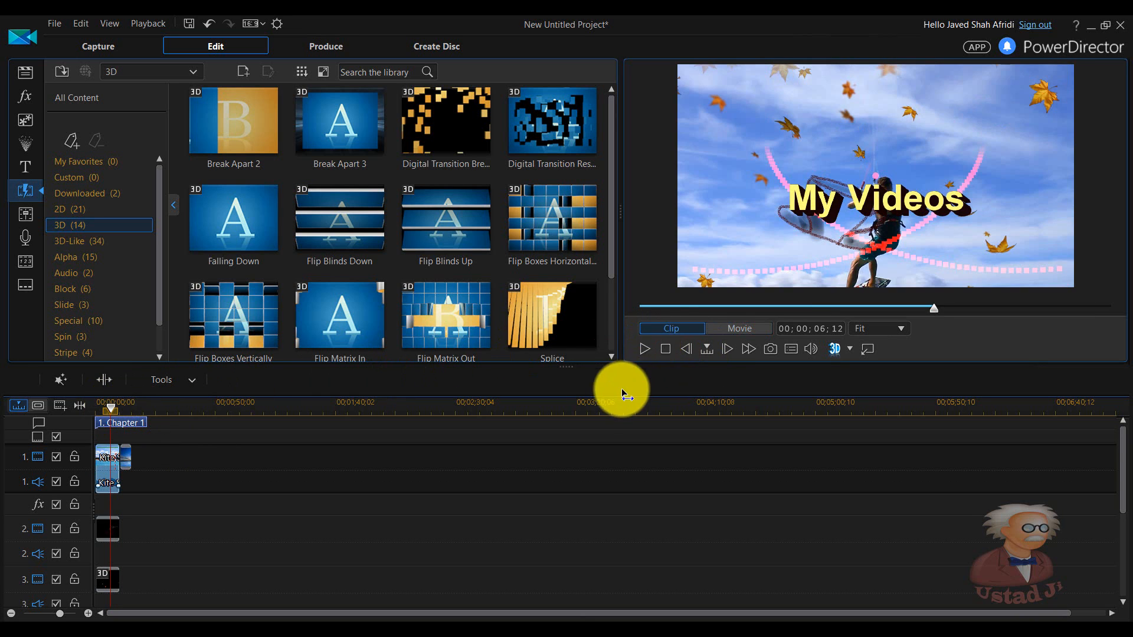
left_click(614, 465)
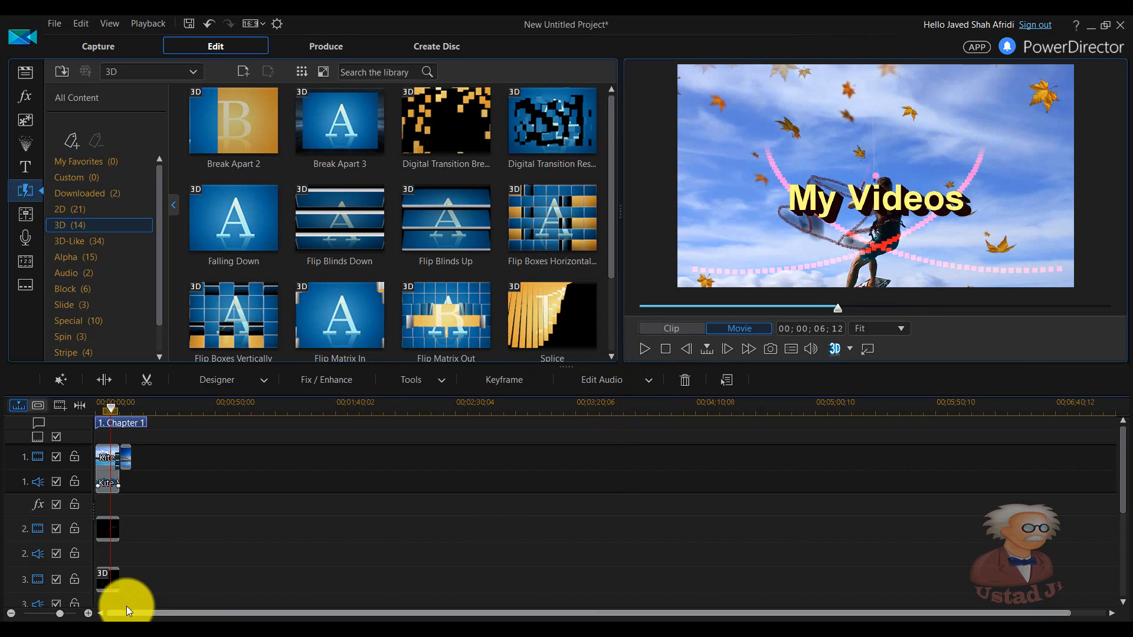
Delete the Maple particle effect from video track 3 and preview the movie from the start, including the transition
left_click(106, 583)
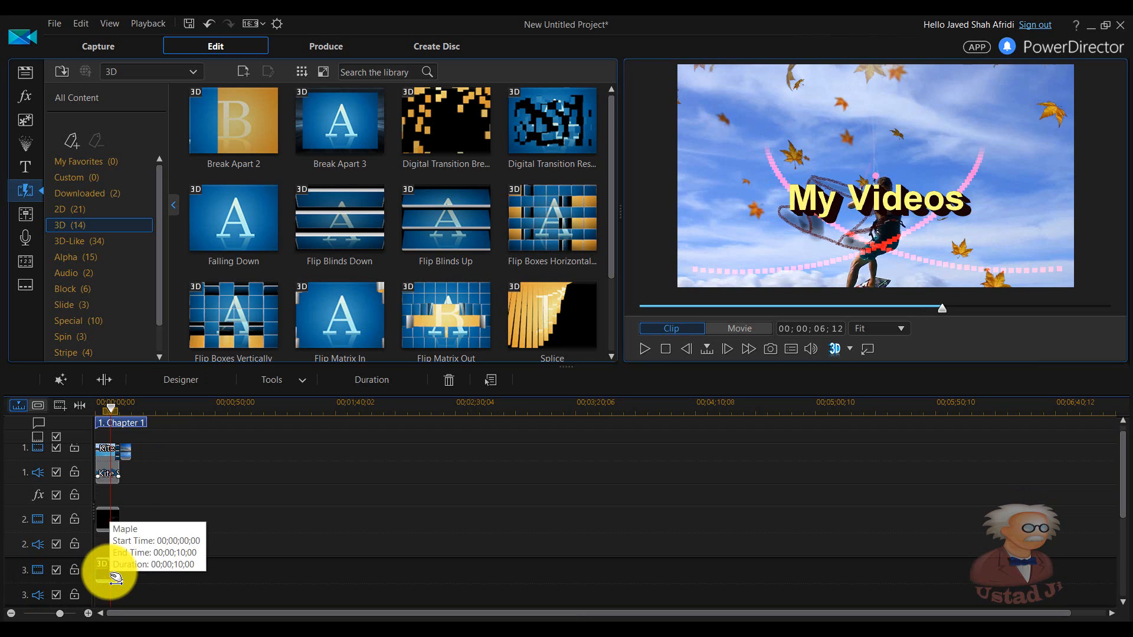
key("Delete")
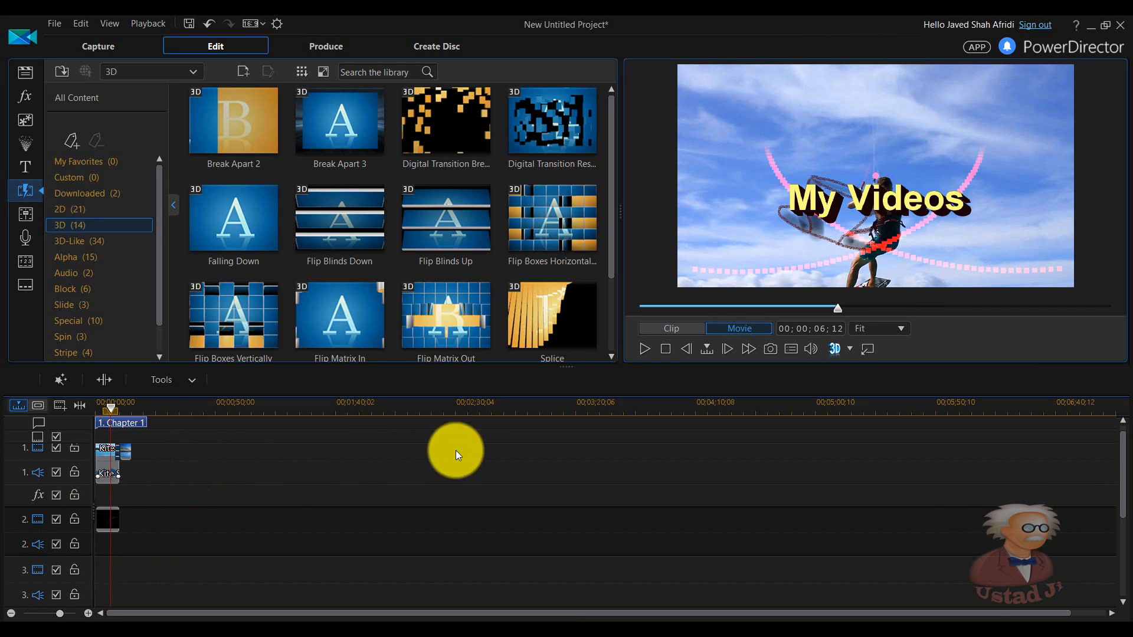
left_click(668, 348)
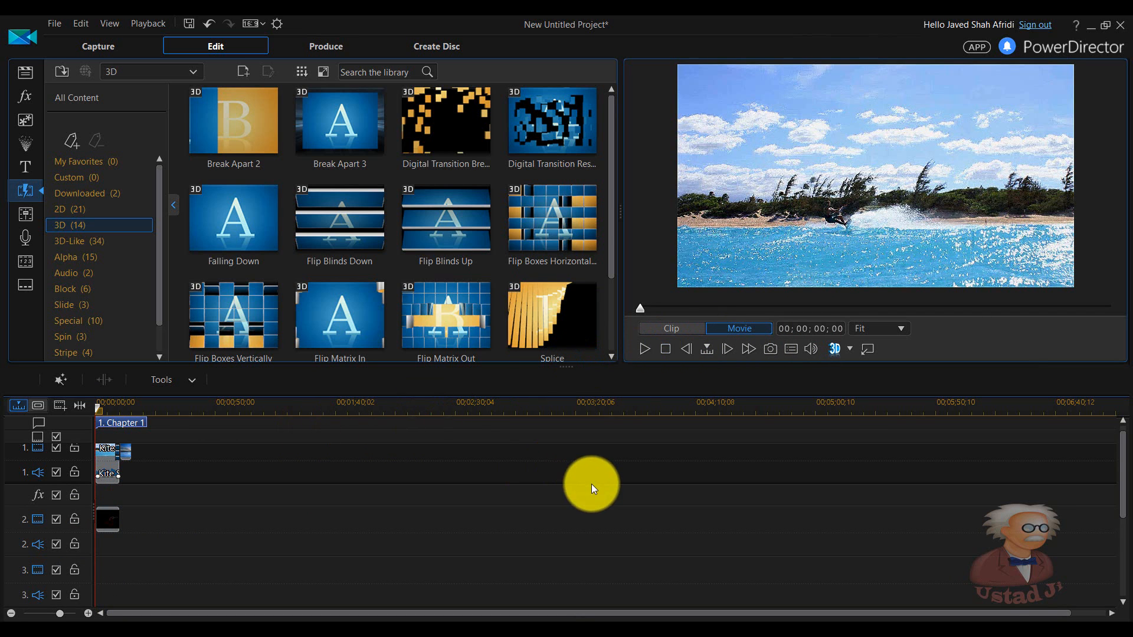
left_click(644, 353)
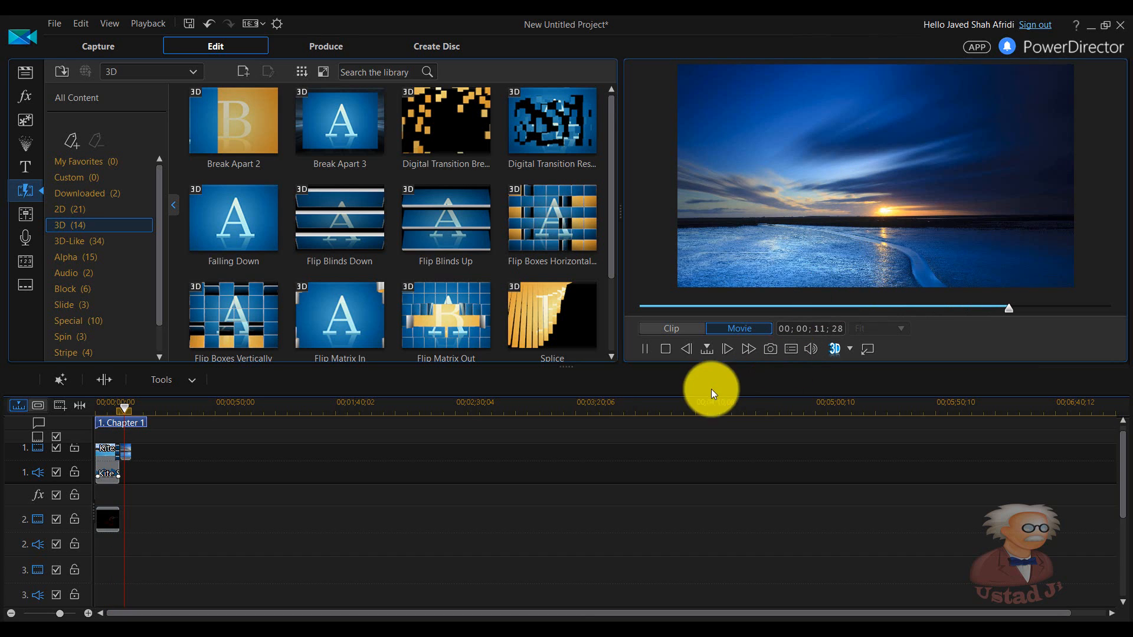
left_click(643, 350)
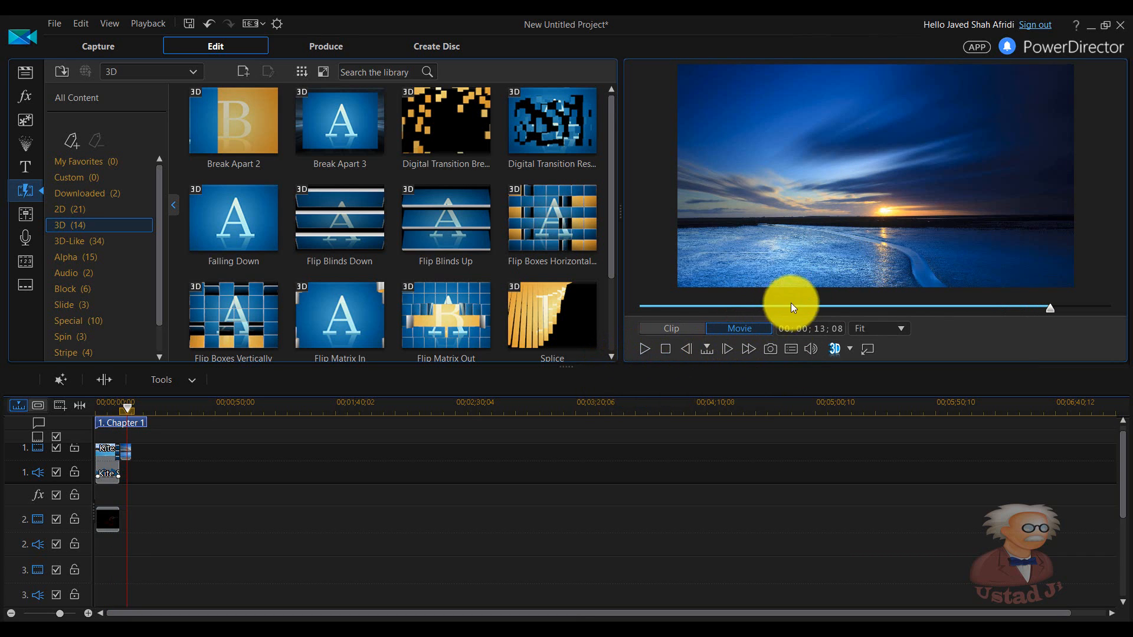
left_click(856, 306)
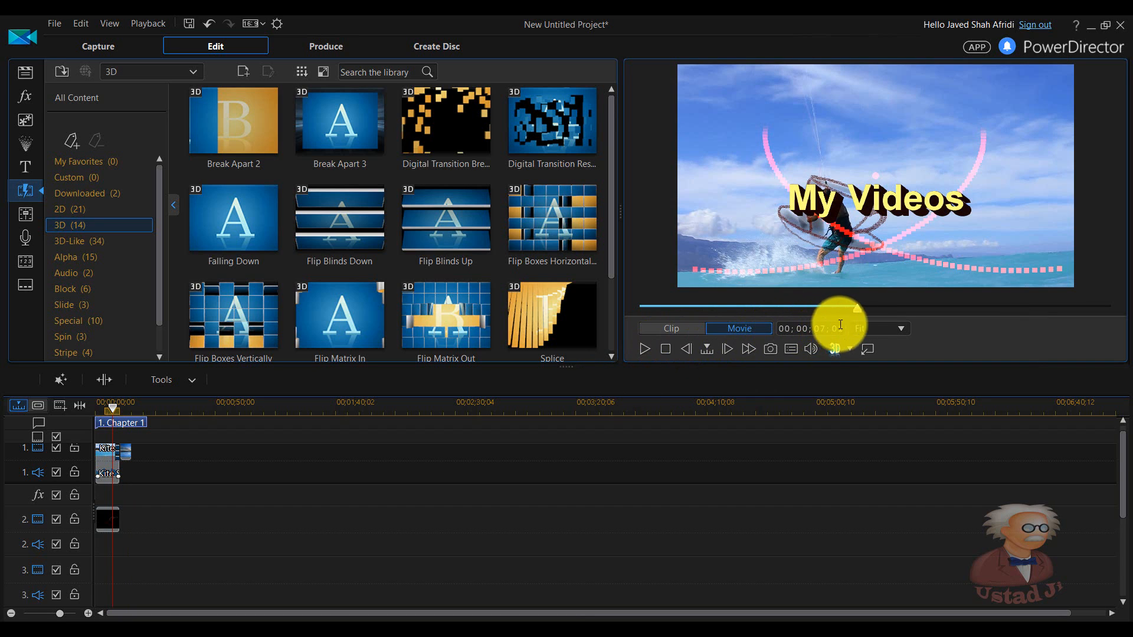
left_click_drag(859, 315, 927, 315)
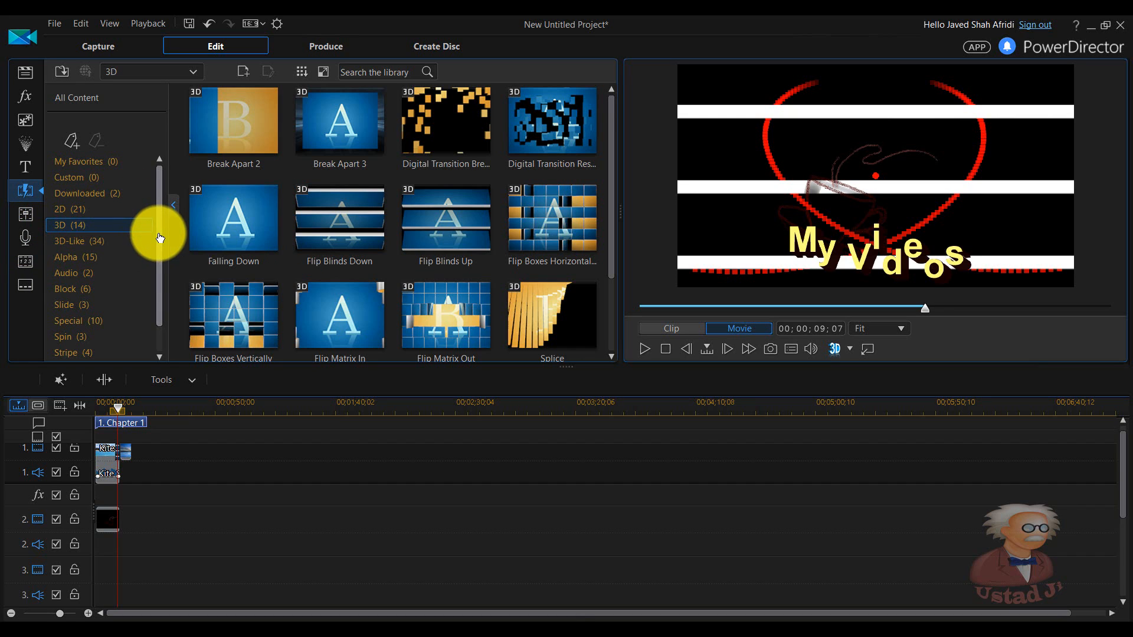
Examine the Designer and Edit Audio options available for the Kite Surfing clip on video track 1
left_click_drag(160, 238, 144, 175)
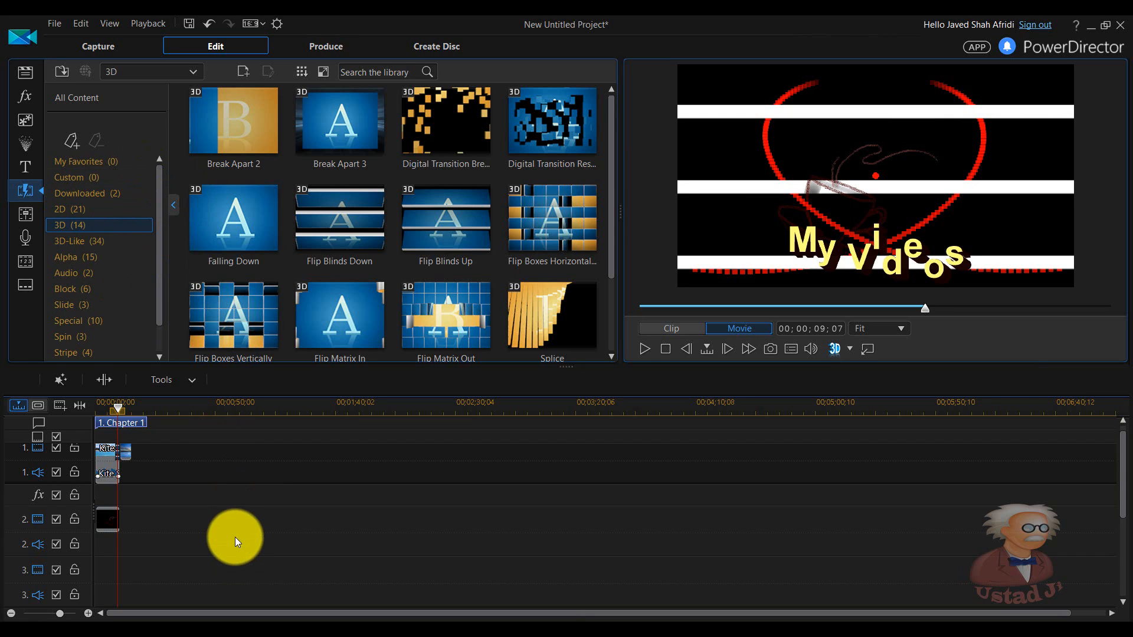
left_click(108, 462)
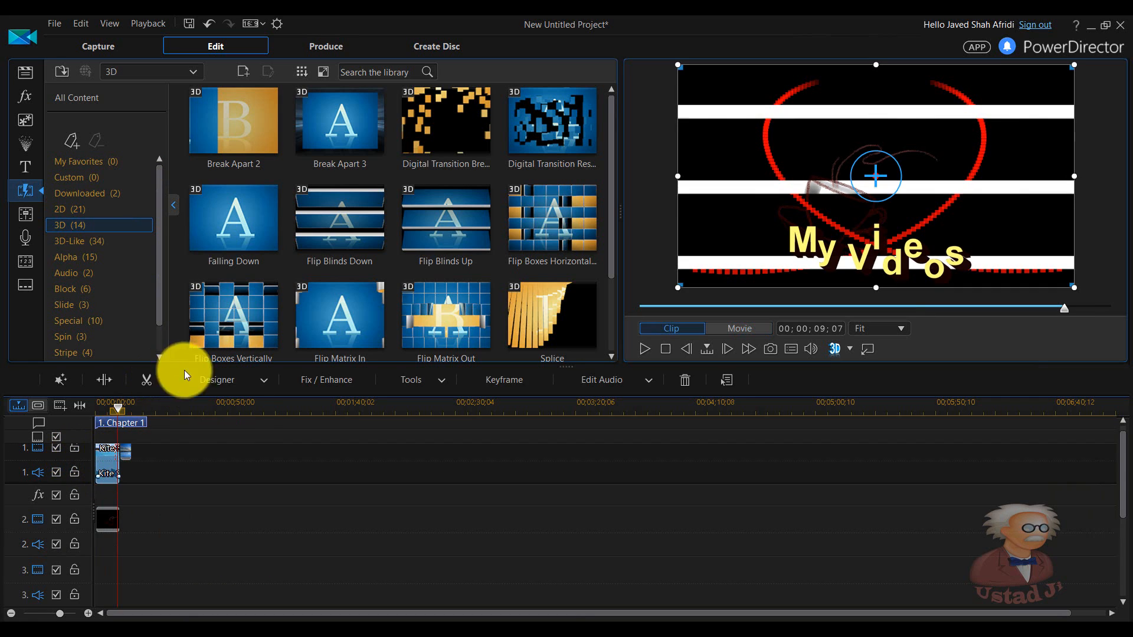
left_click(264, 380)
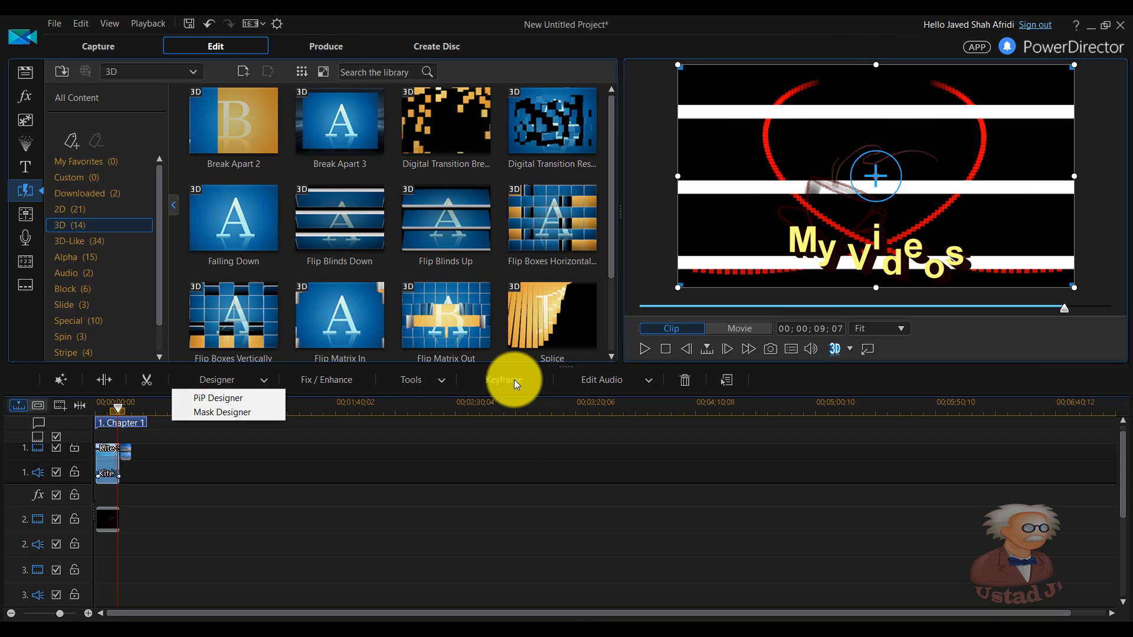
left_click(649, 382)
left_click(654, 383)
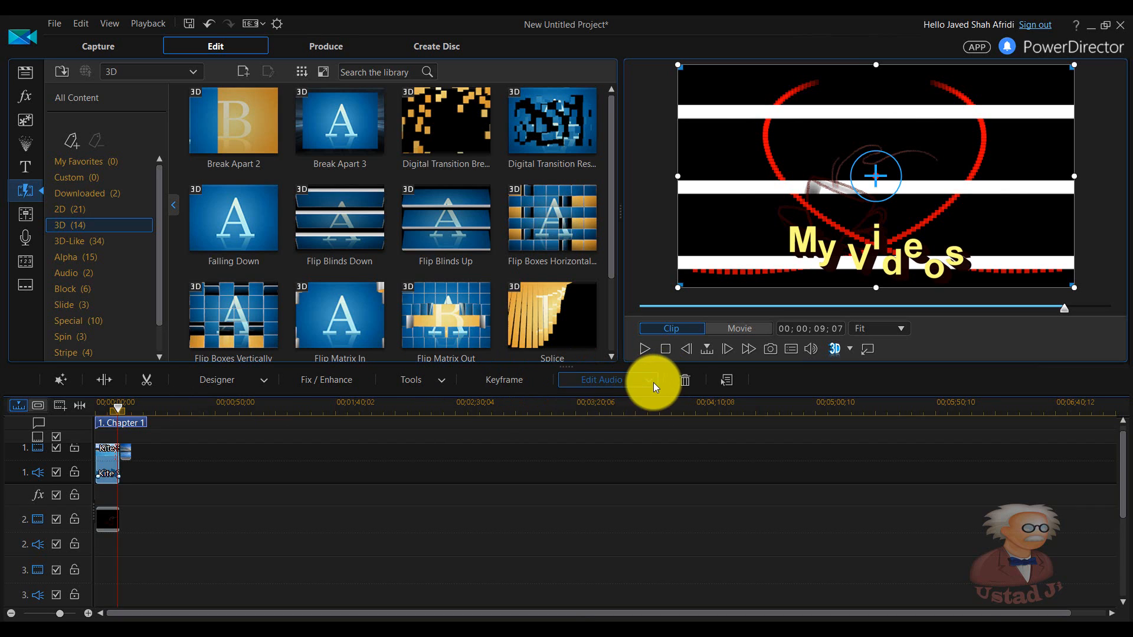
left_click(653, 383)
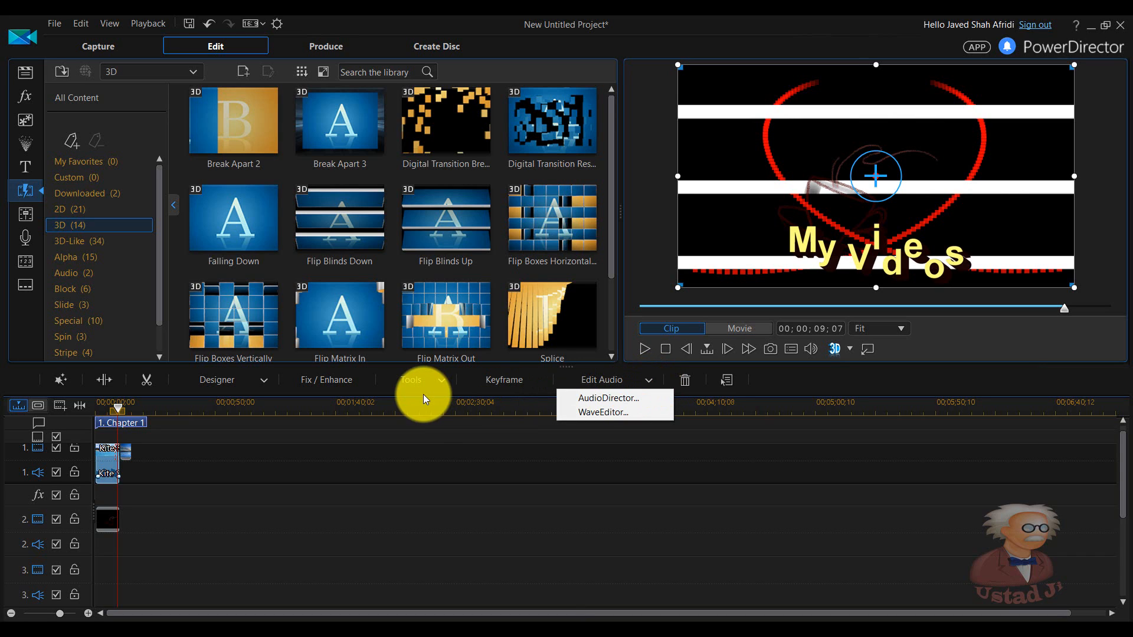
Examine the H.264 AVC container formats for production and the disc creation settings, and return to editing the project
left_click(336, 51)
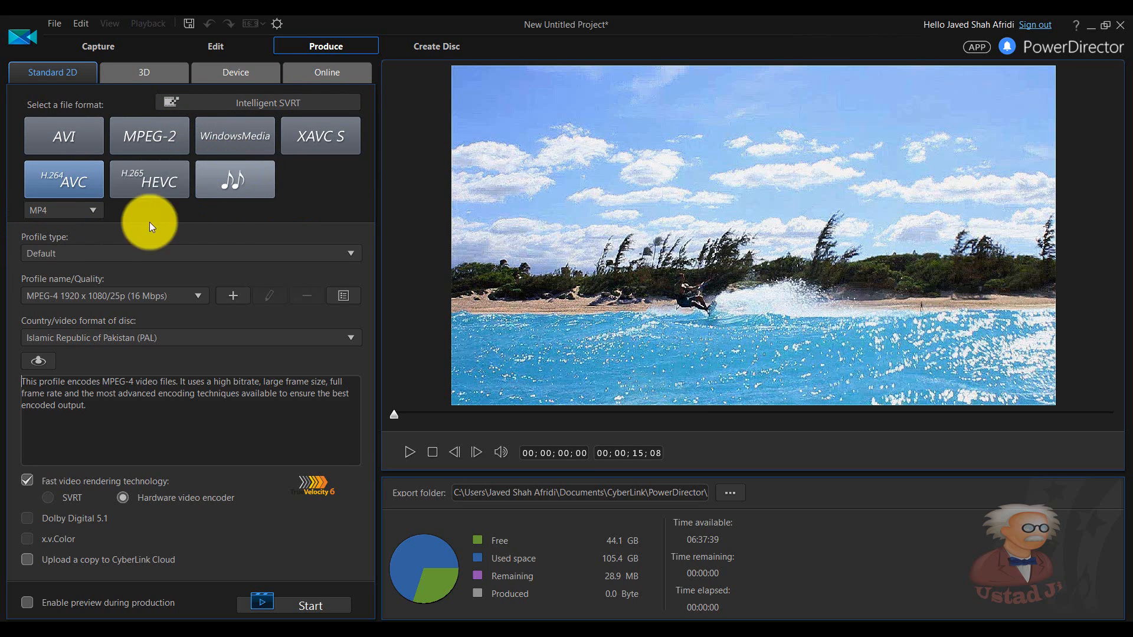
left_click(96, 208)
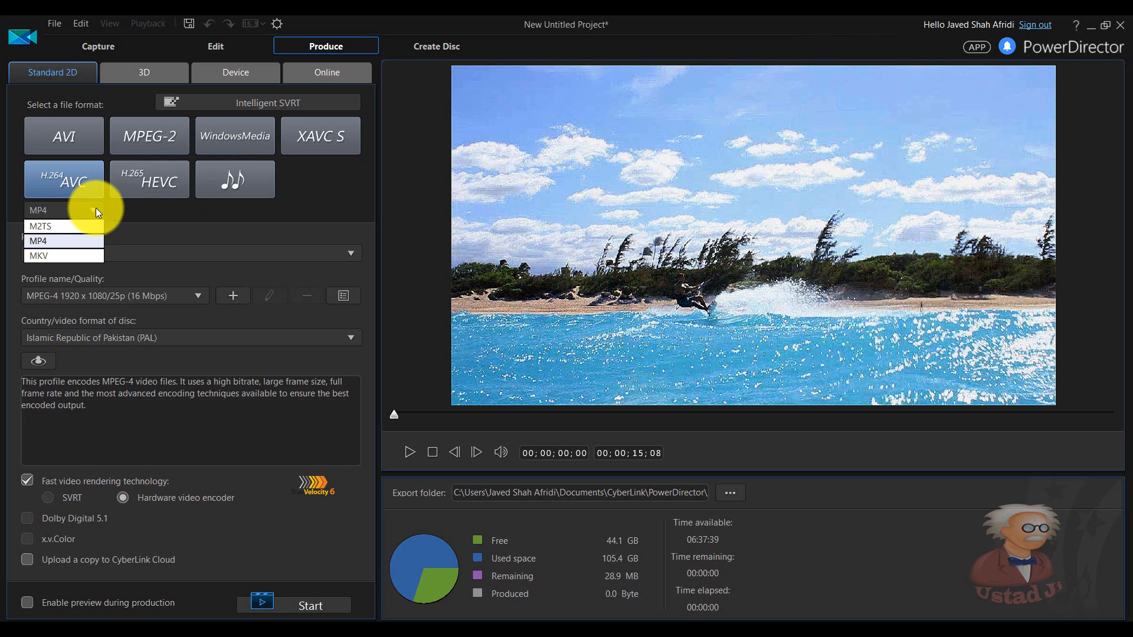
left_click(95, 208)
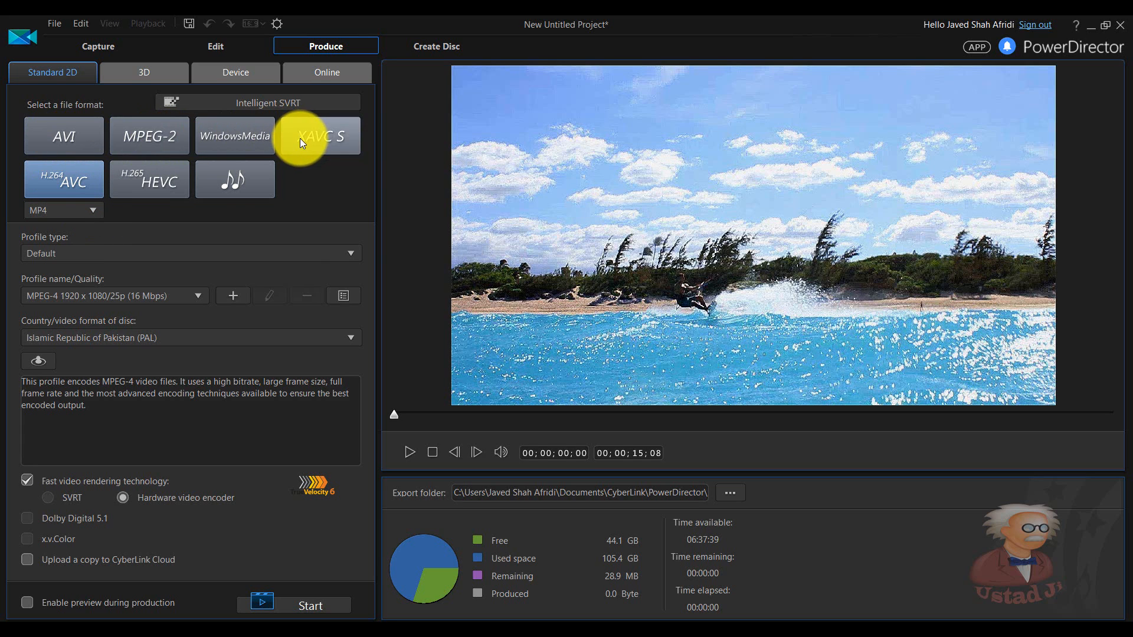
left_click(437, 48)
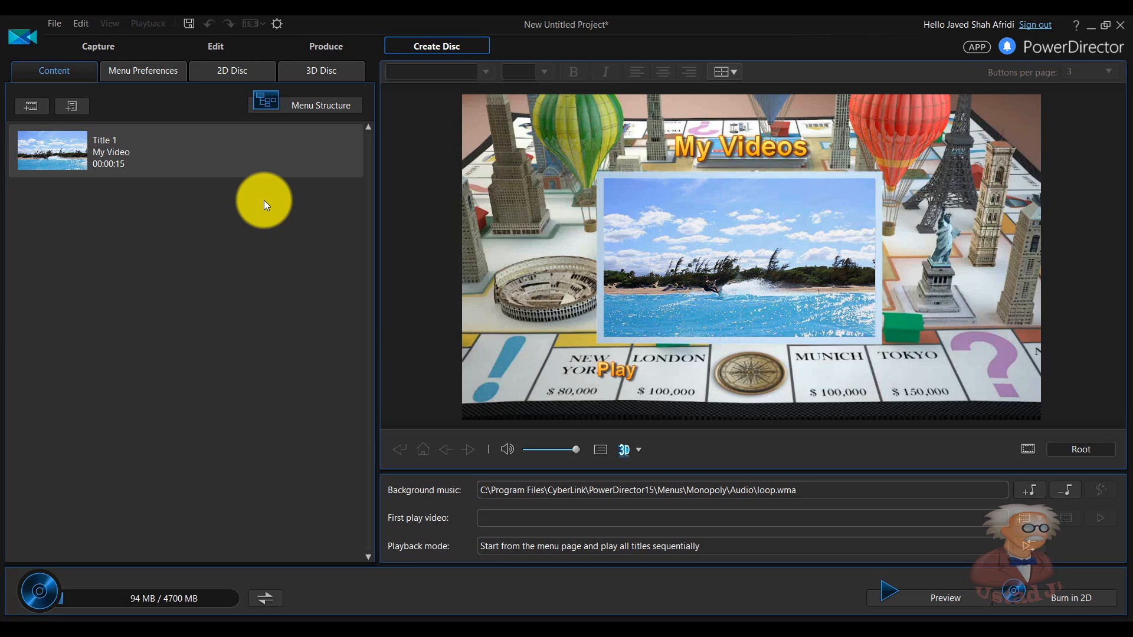
left_click(213, 49)
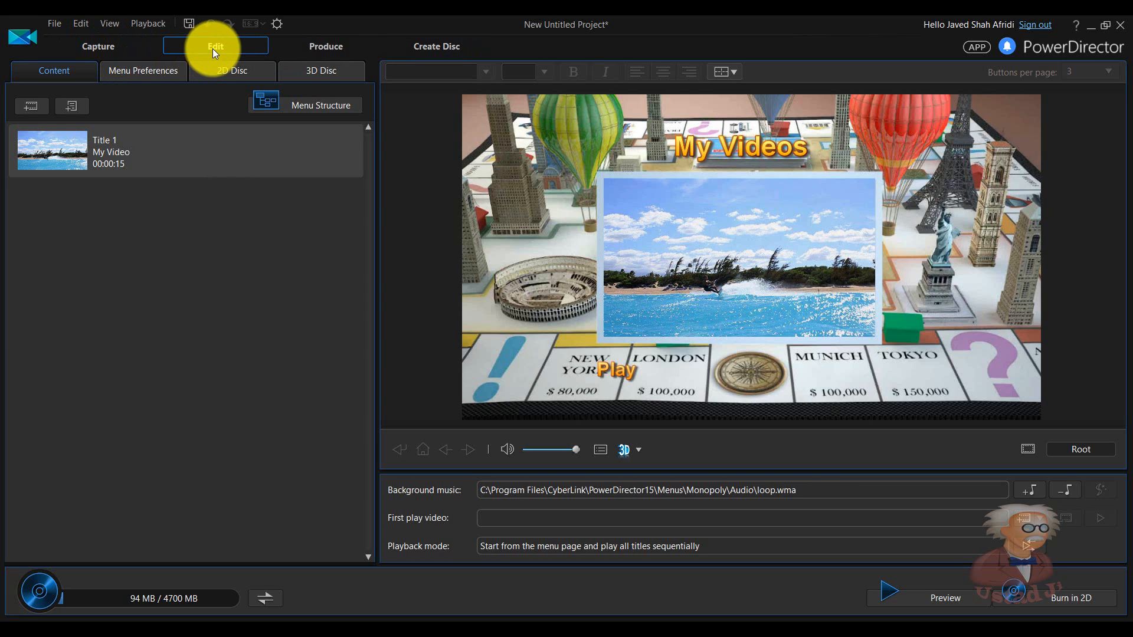